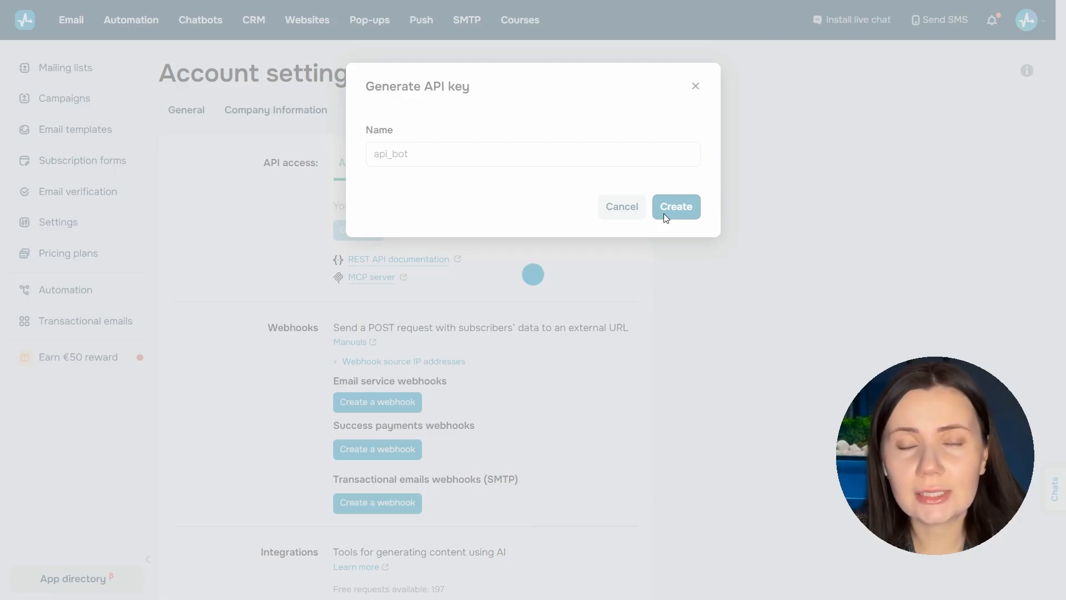
Step: Generate the API key named api_bot, copy it, and close the key dialog
left_click(664, 213)
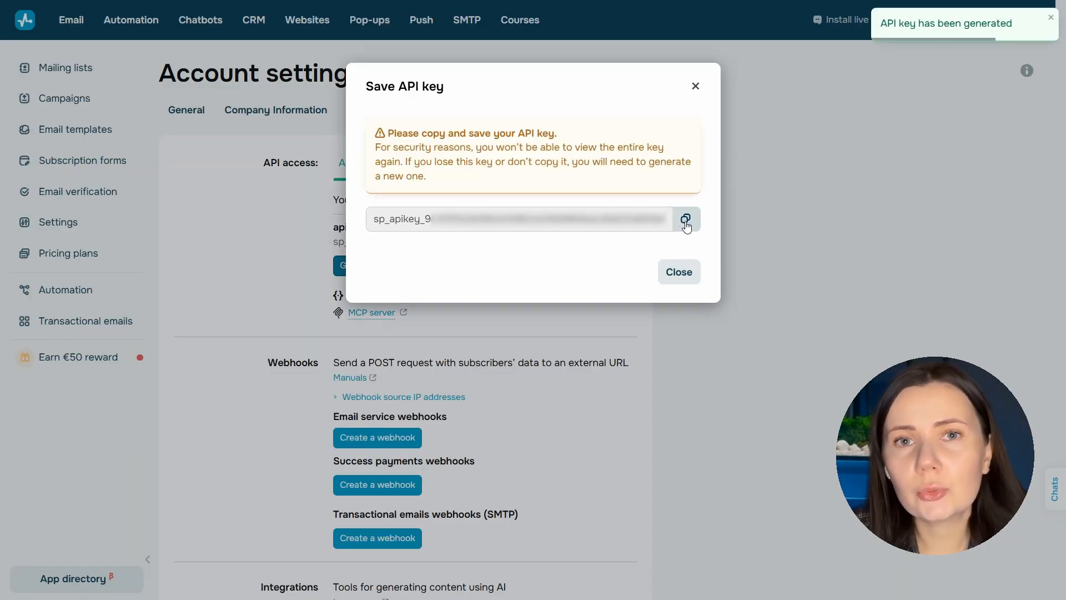
left_click(685, 220)
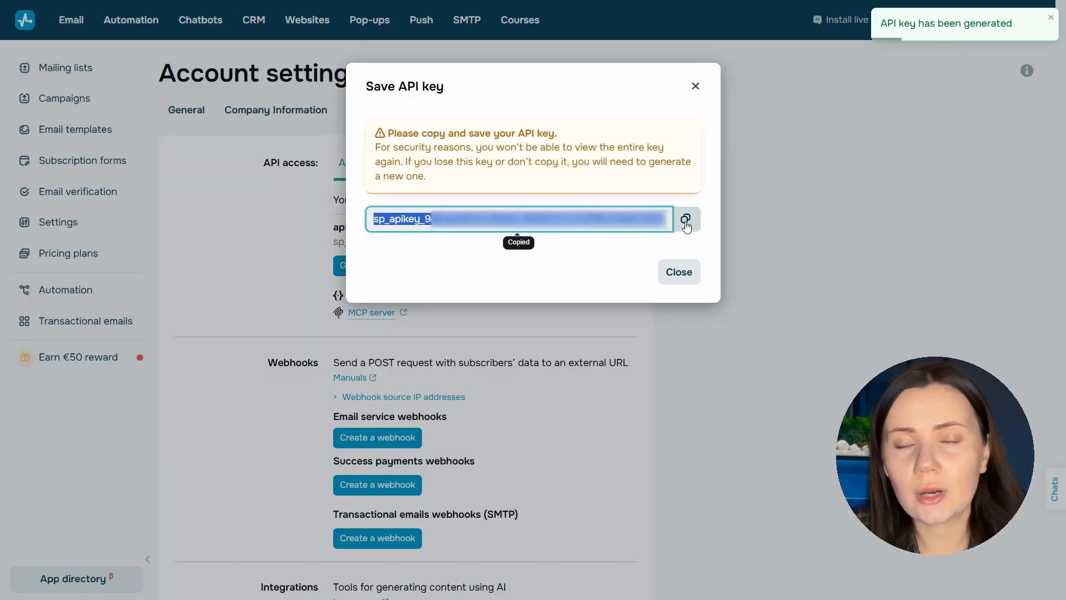
left_click(682, 275)
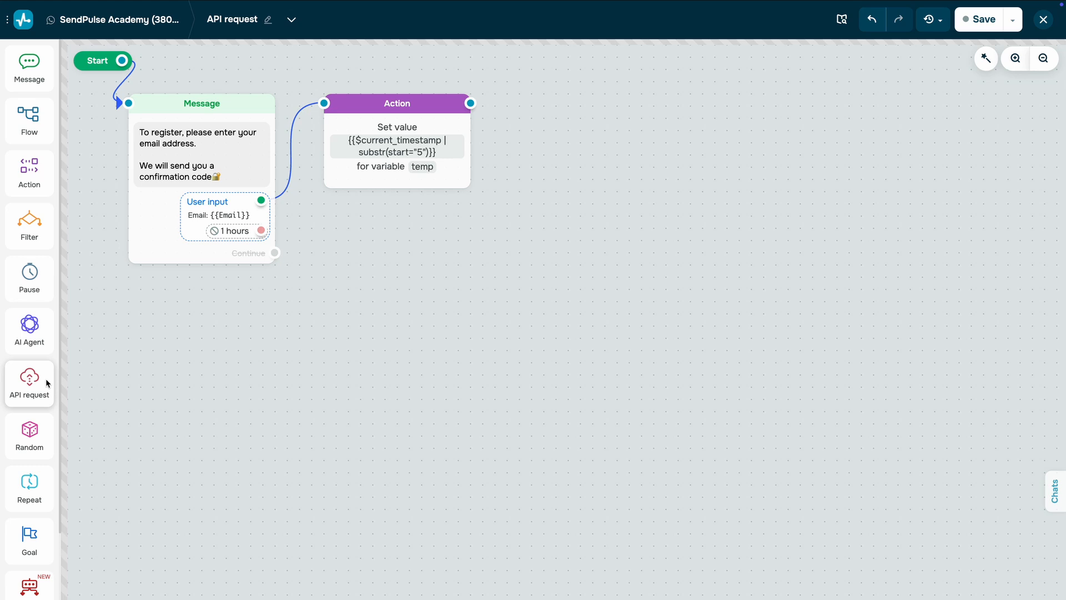
left_click_drag(48, 382, 552, 115)
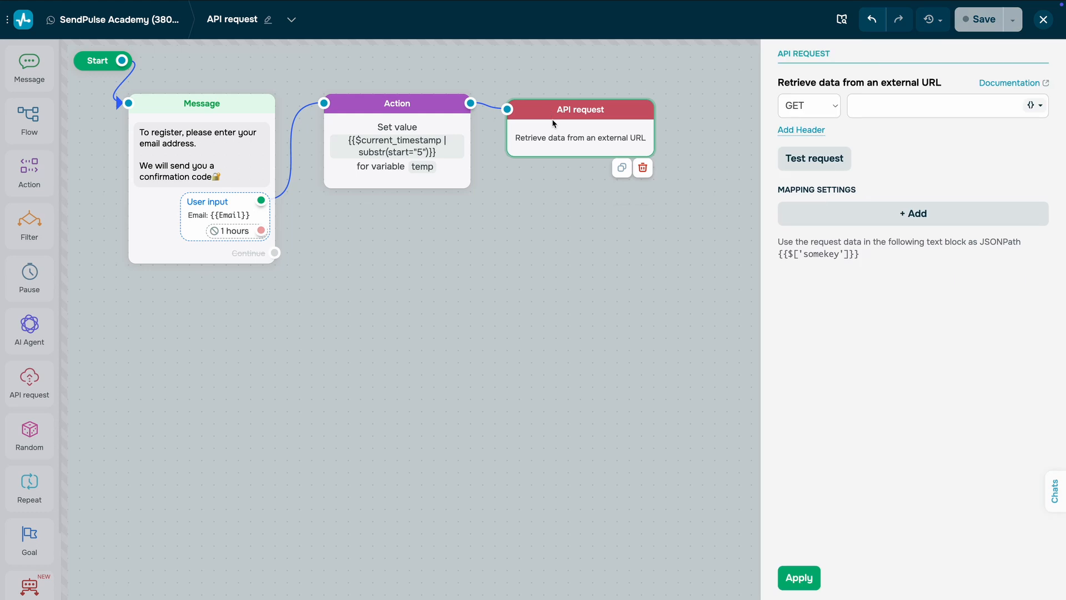
left_click(825, 108)
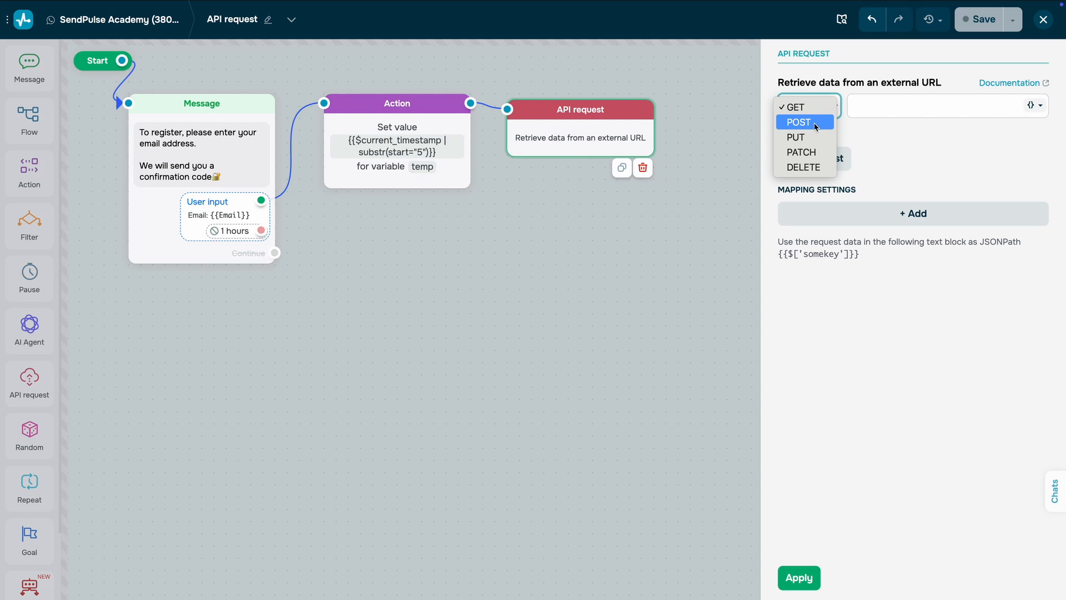
left_click(815, 123)
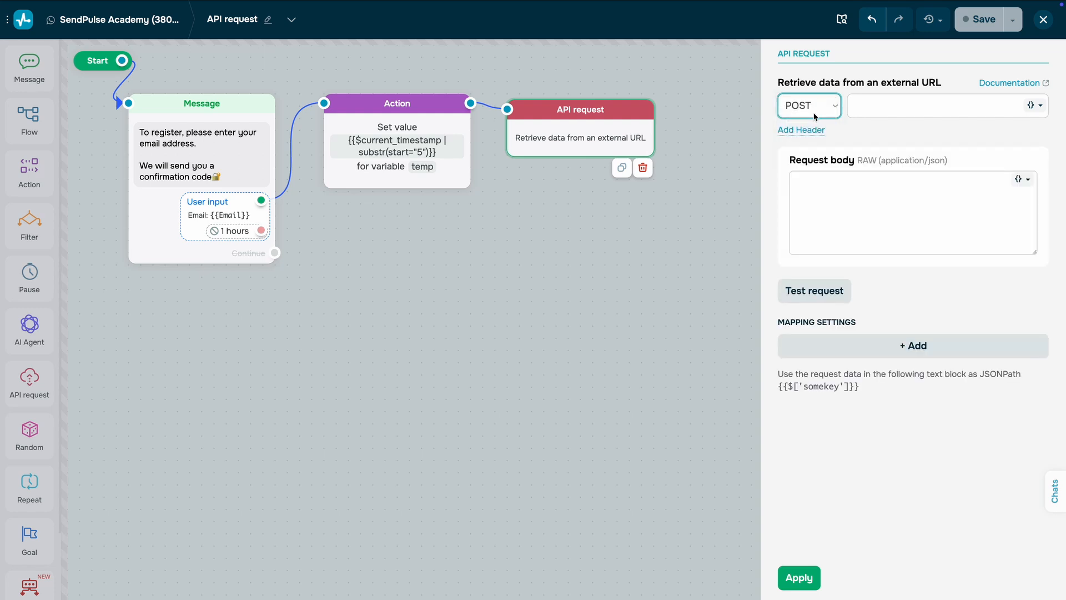
left_click(868, 109)
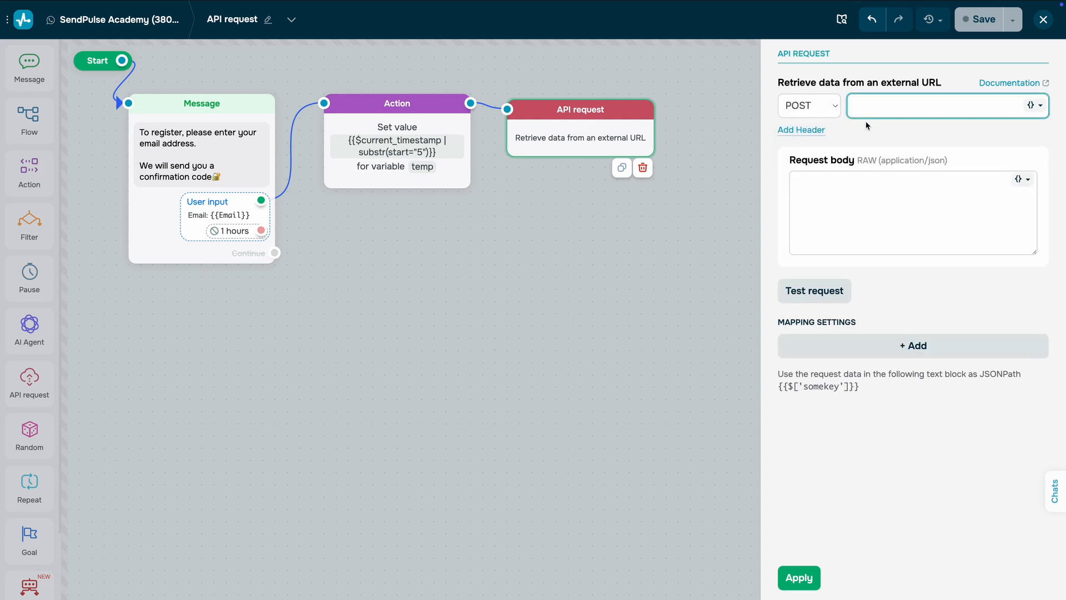
key("ctrl+v")
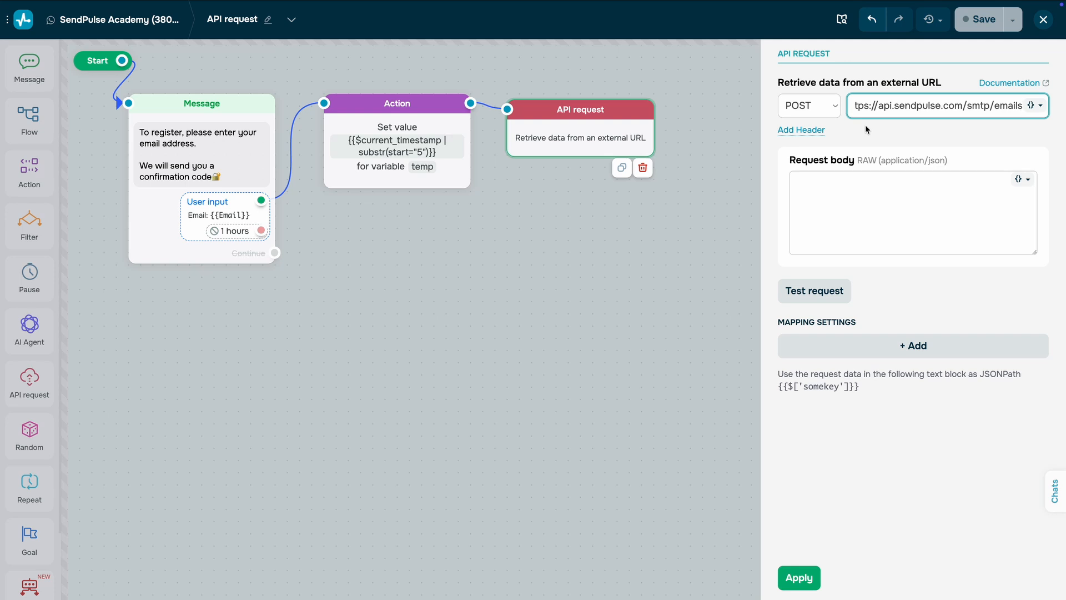
left_click(865, 126)
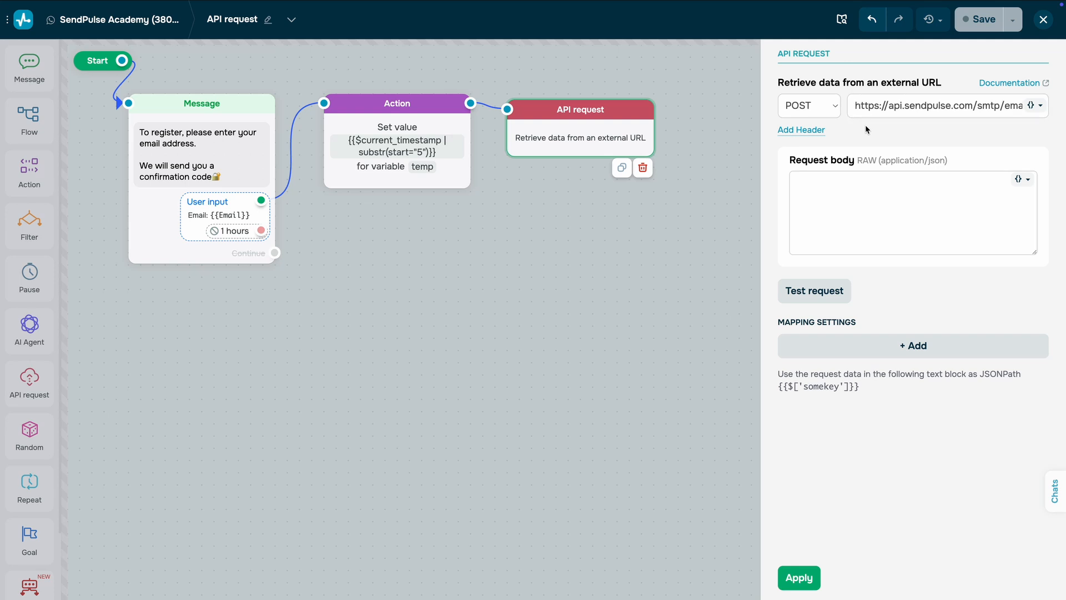
Step: Add a request header with the key Authorization and the value Bearer
left_click(811, 131)
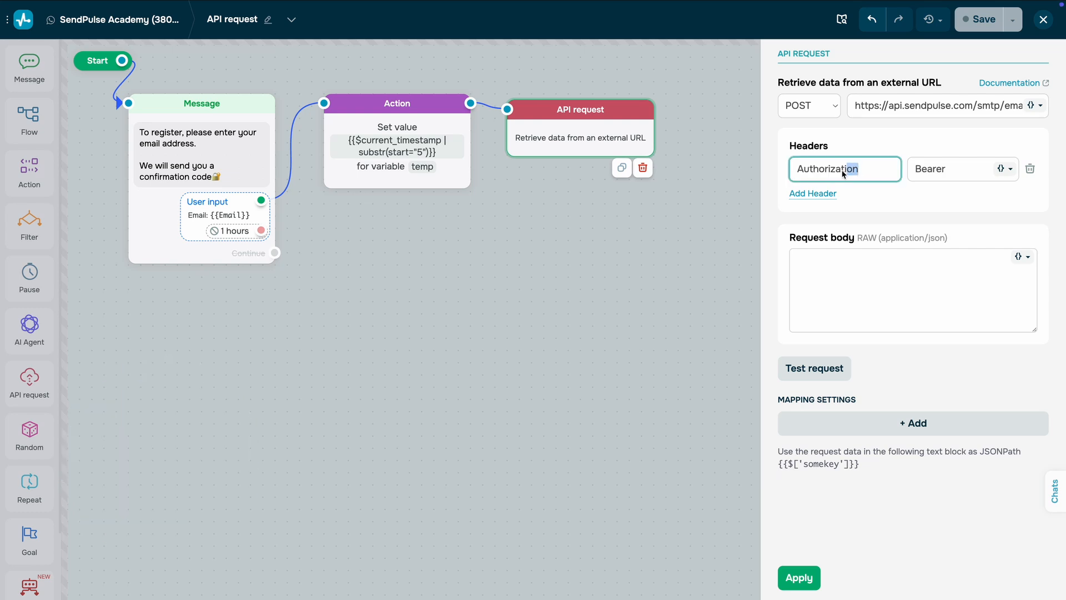
left_click_drag(843, 174, 798, 175)
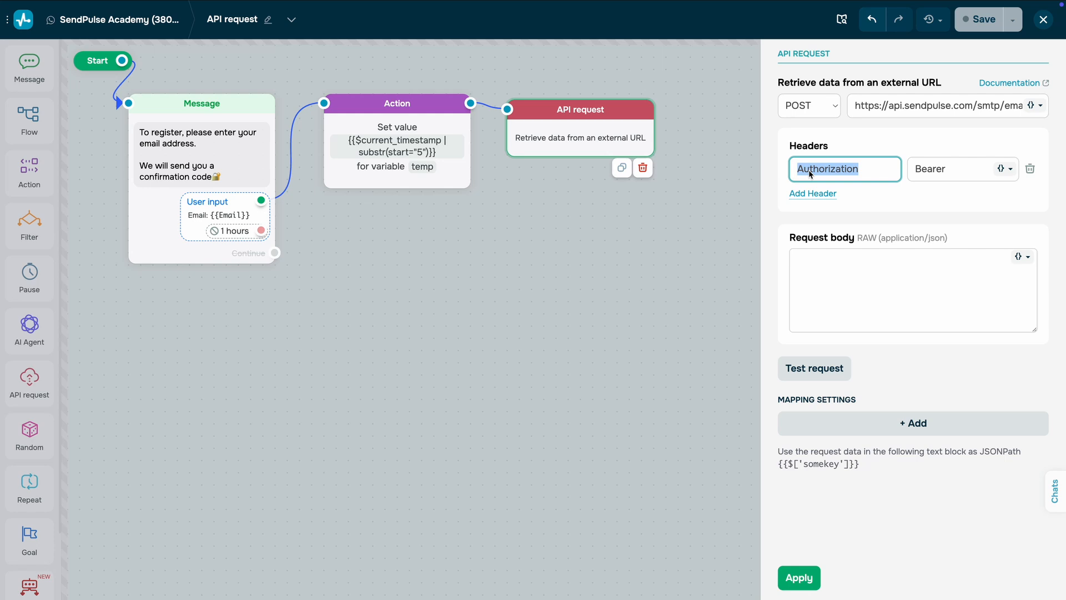
left_click(876, 179)
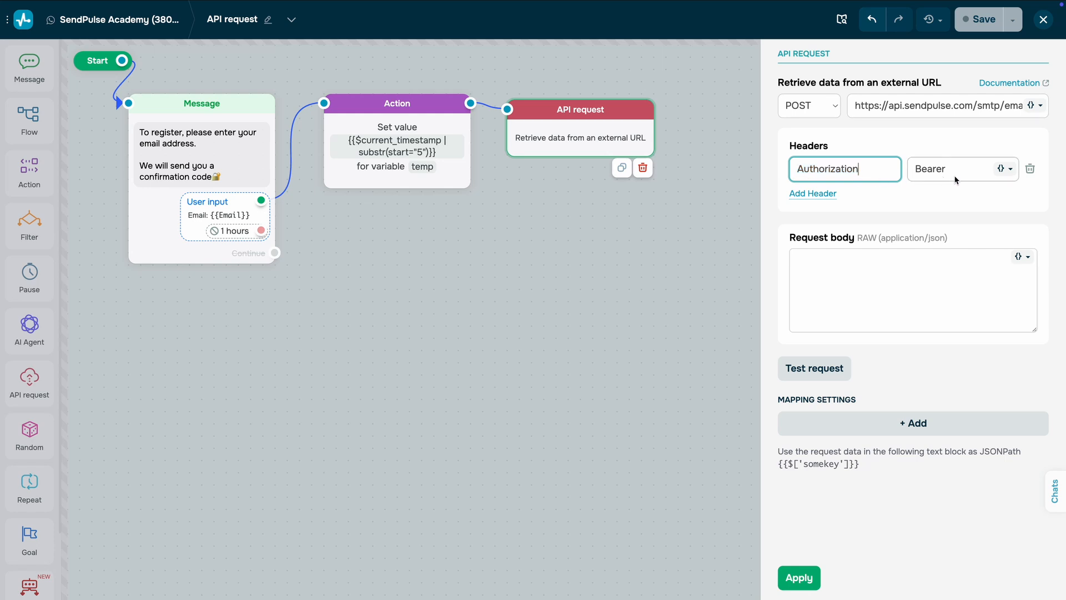
left_click_drag(950, 169, 914, 174)
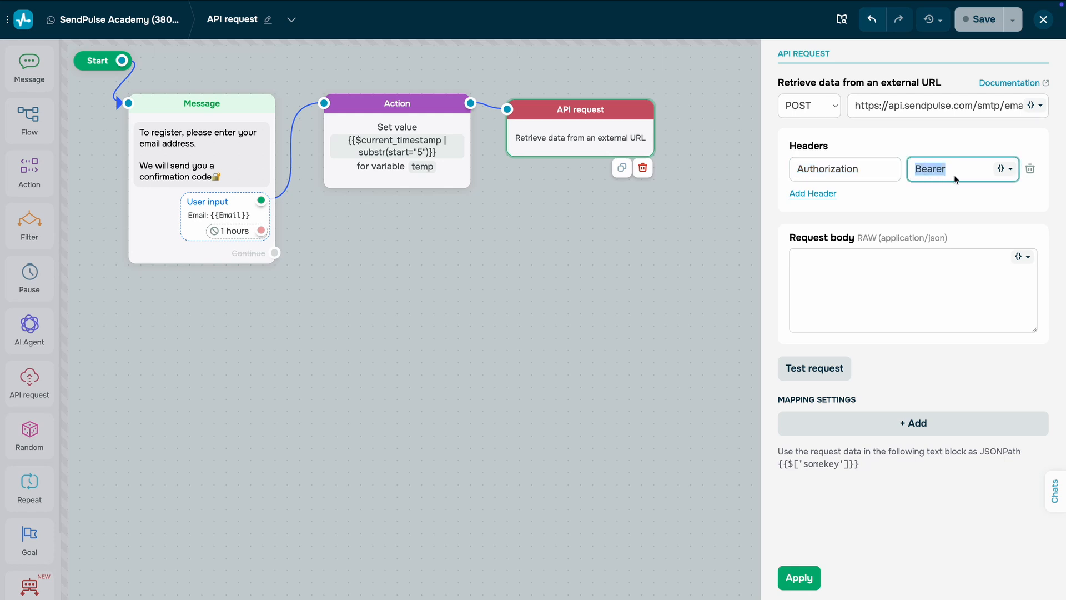
left_click(951, 175)
left_click(961, 195)
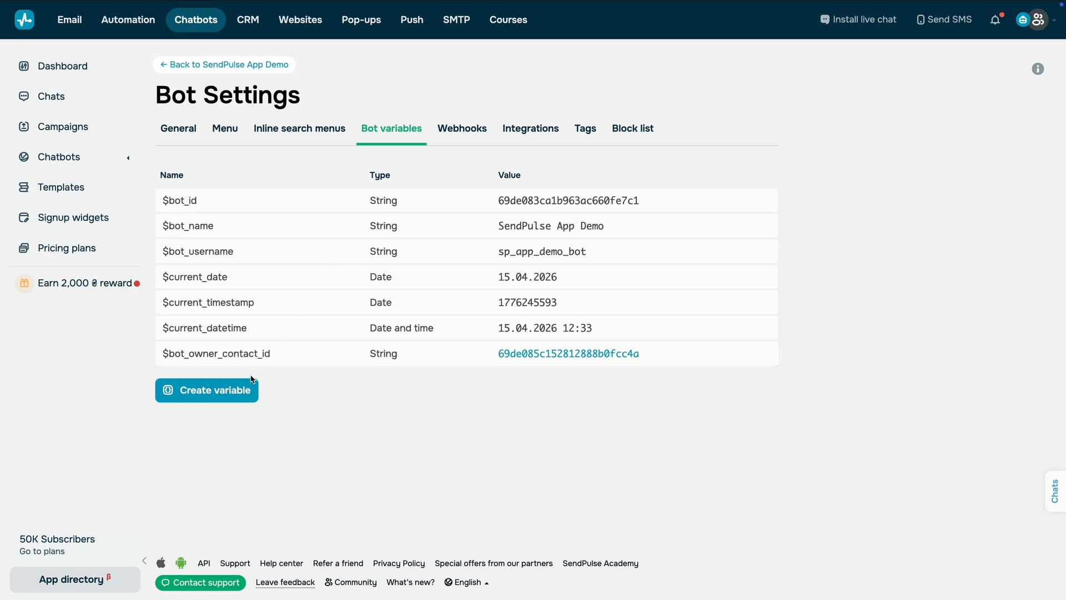
Step: Create a String bot variable named api_key and paste the API key as its value
left_click(246, 392)
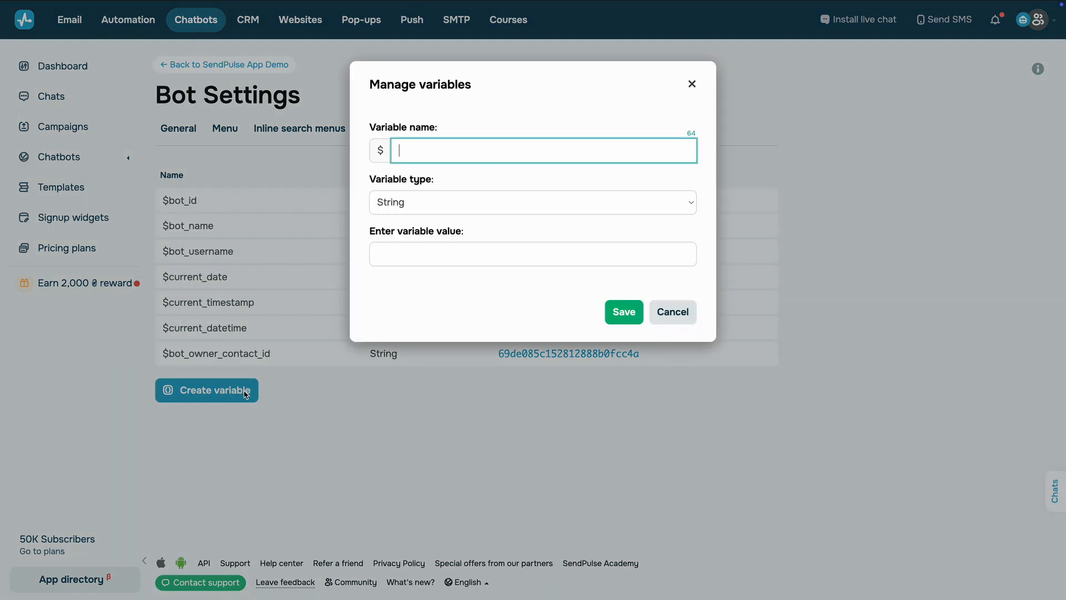
type("api_key")
left_click(398, 253)
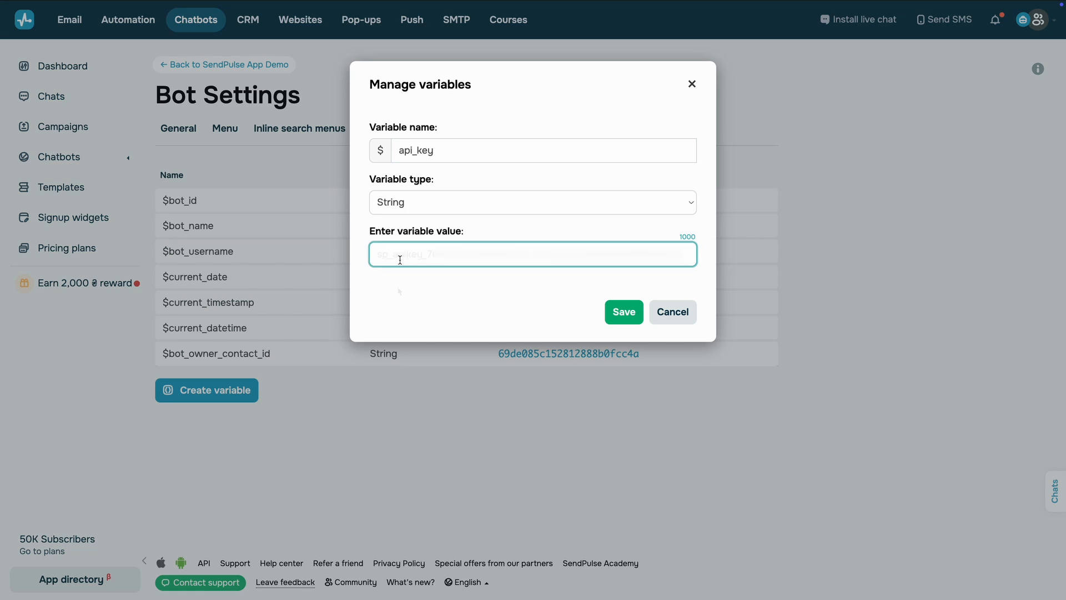
key("ctrl+v")
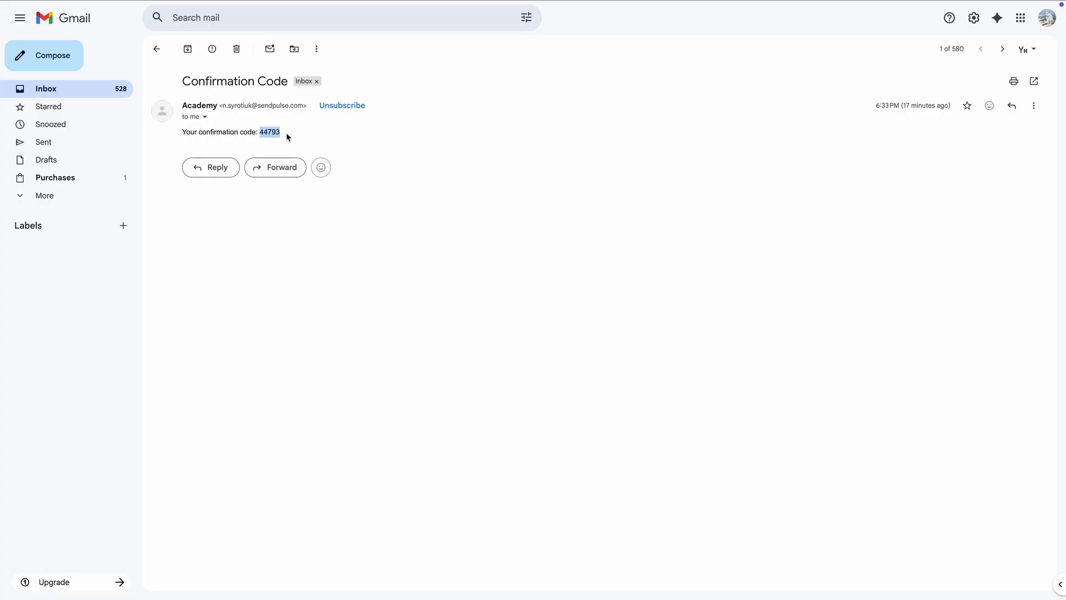
Step: Send the confirmation code from the email as a reply in the SendPulse Academy chat
left_click(304, 135)
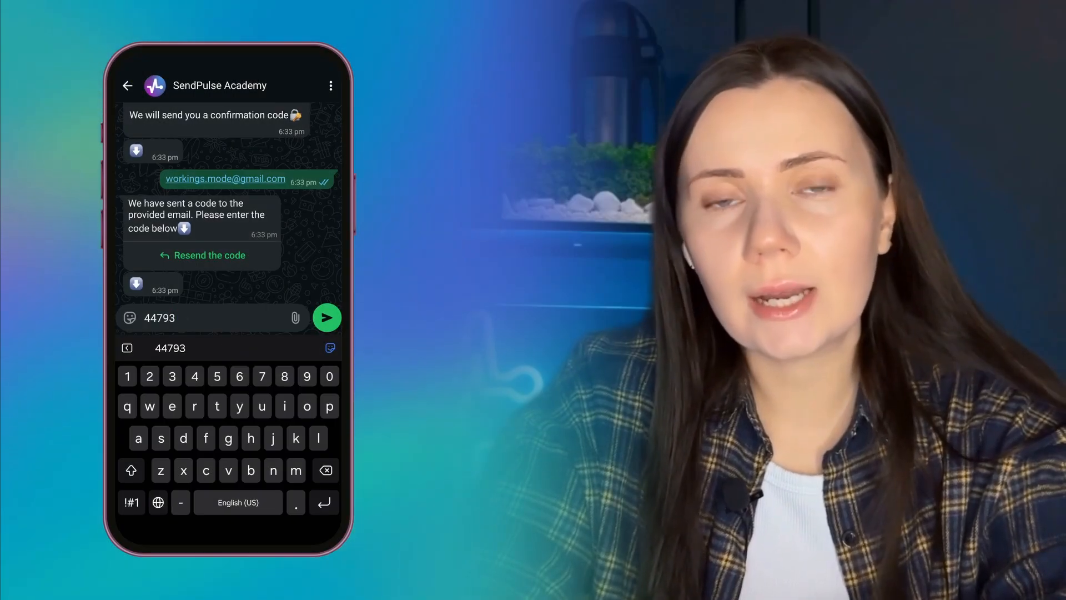
left_click(327, 318)
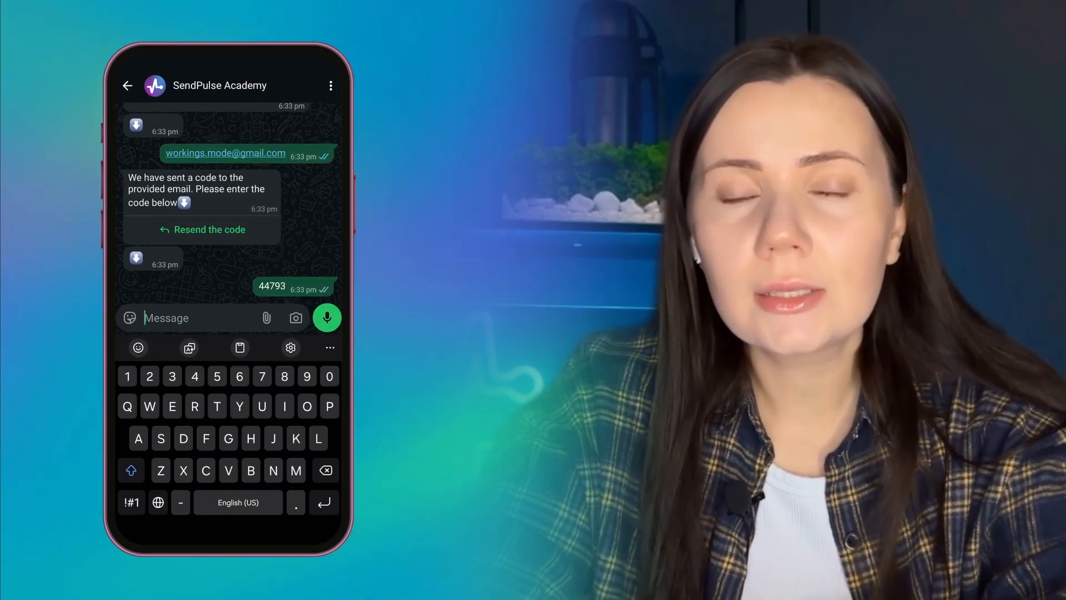
key("Escape")
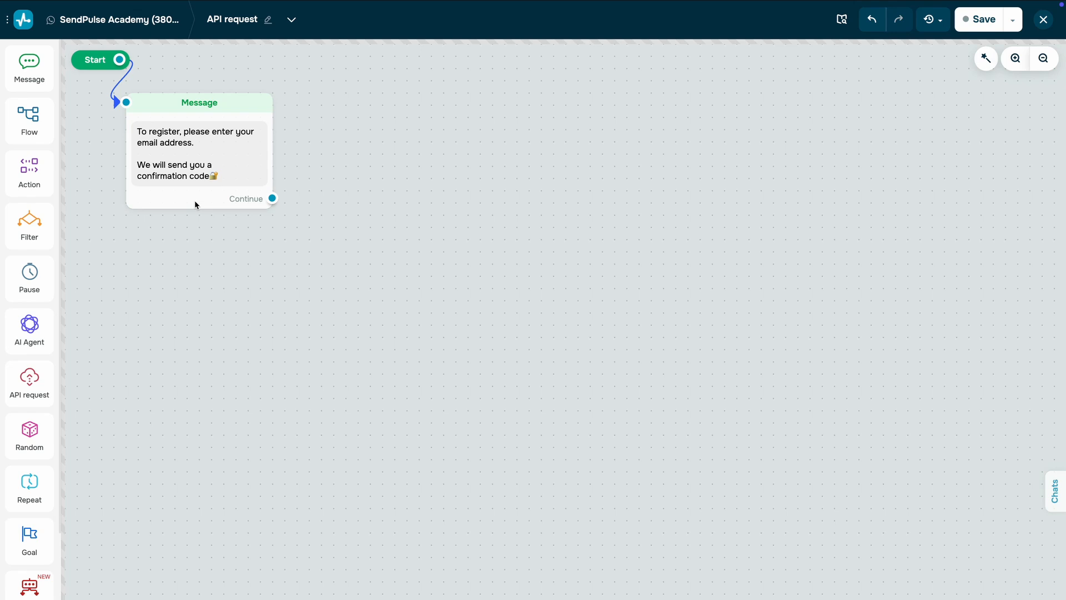
Step: Make the message block wait for the subscriber's response, validated as Email, saved to the Email variable and expiring in 1 hour
left_click(196, 205)
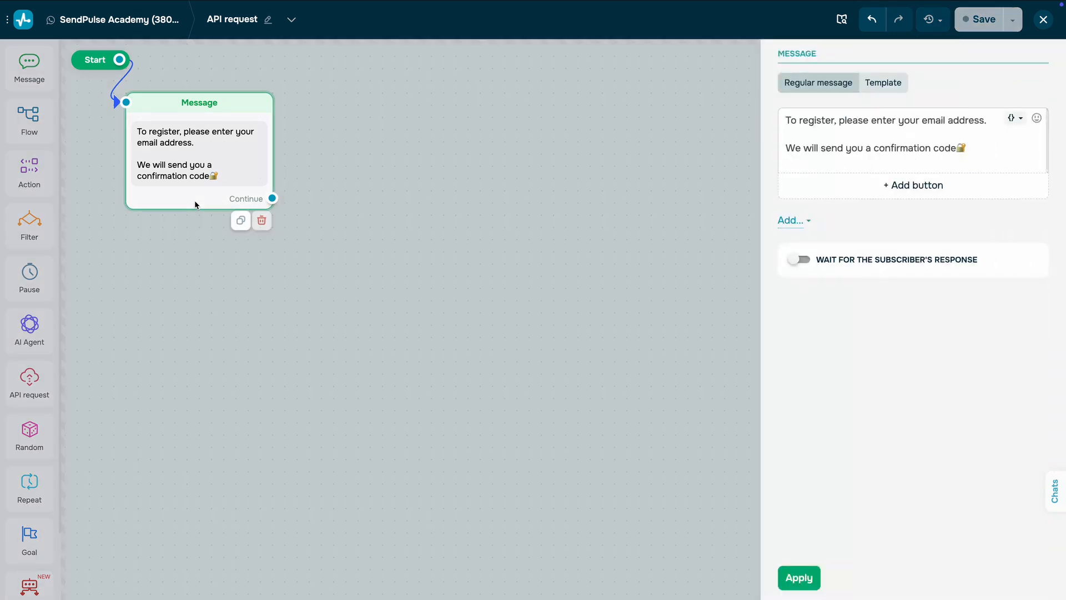
left_click(806, 260)
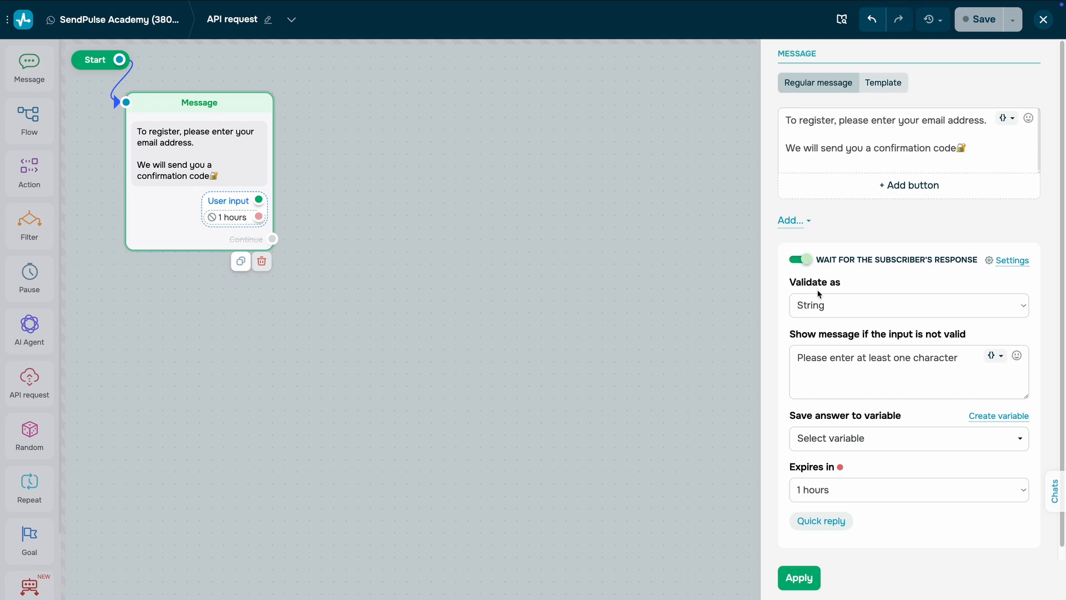
left_click(838, 305)
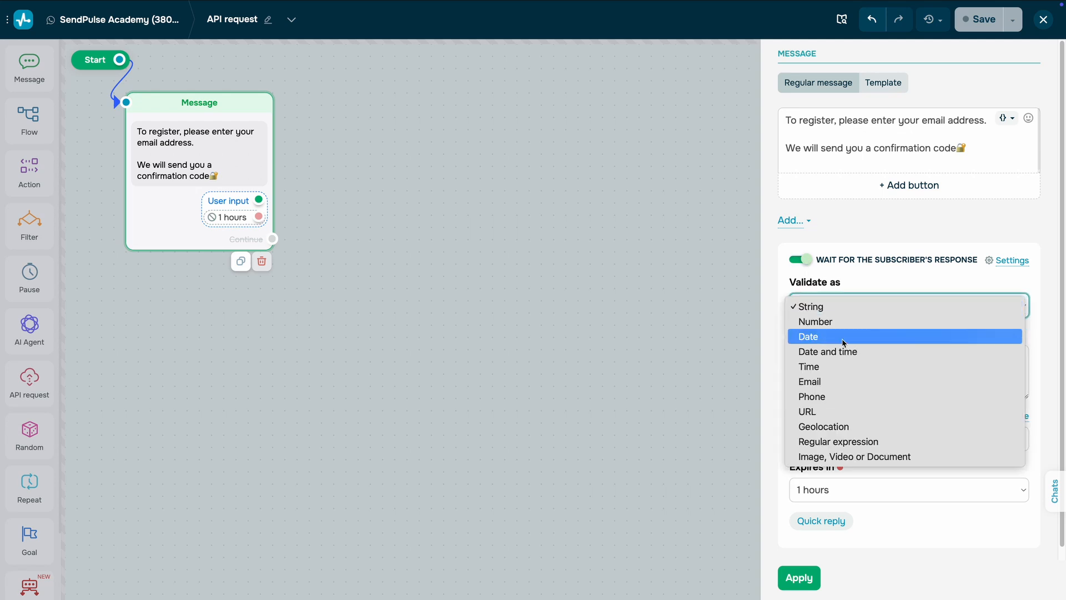
left_click(828, 382)
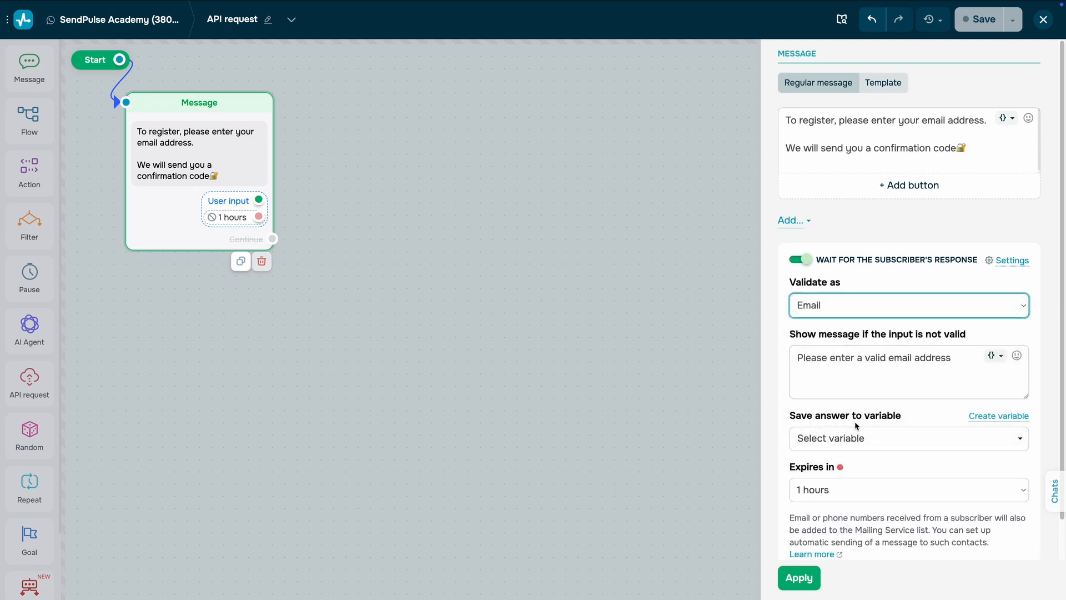
left_click(871, 434)
left_click(843, 488)
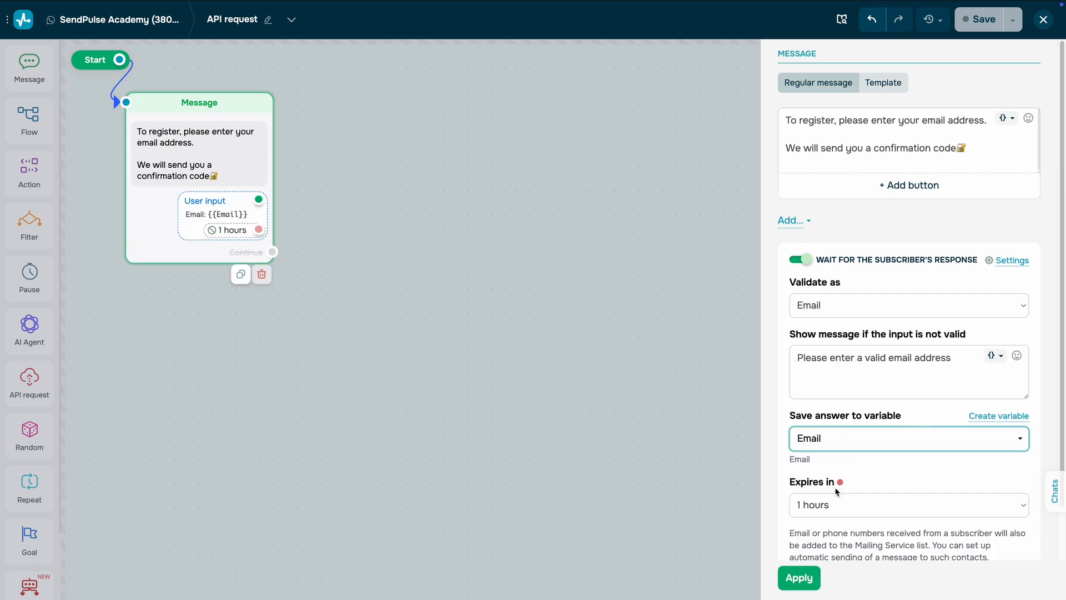
left_click(873, 502)
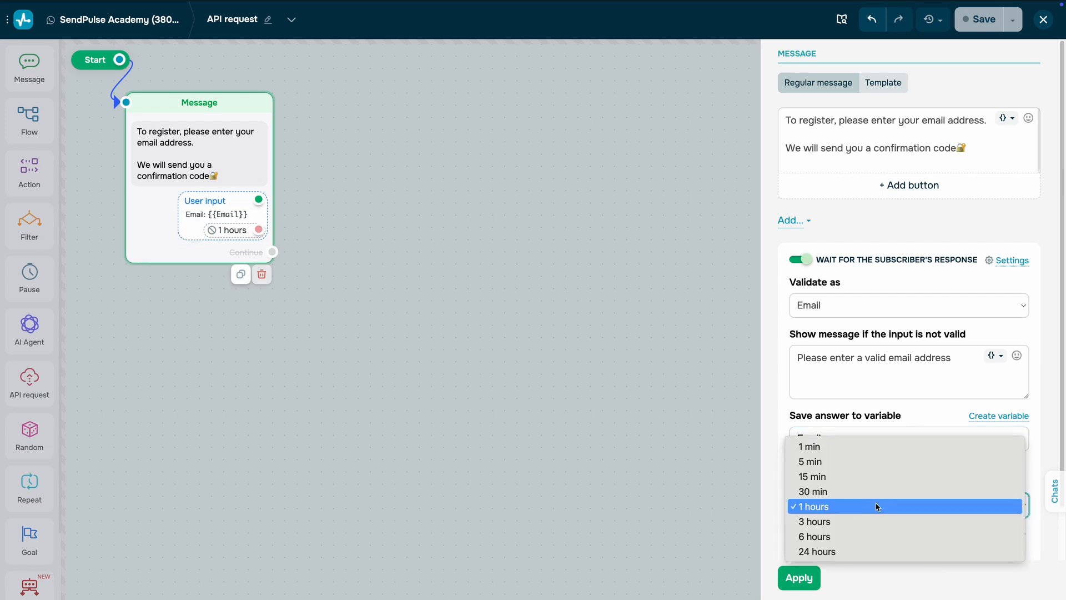
left_click(878, 507)
left_click(815, 578)
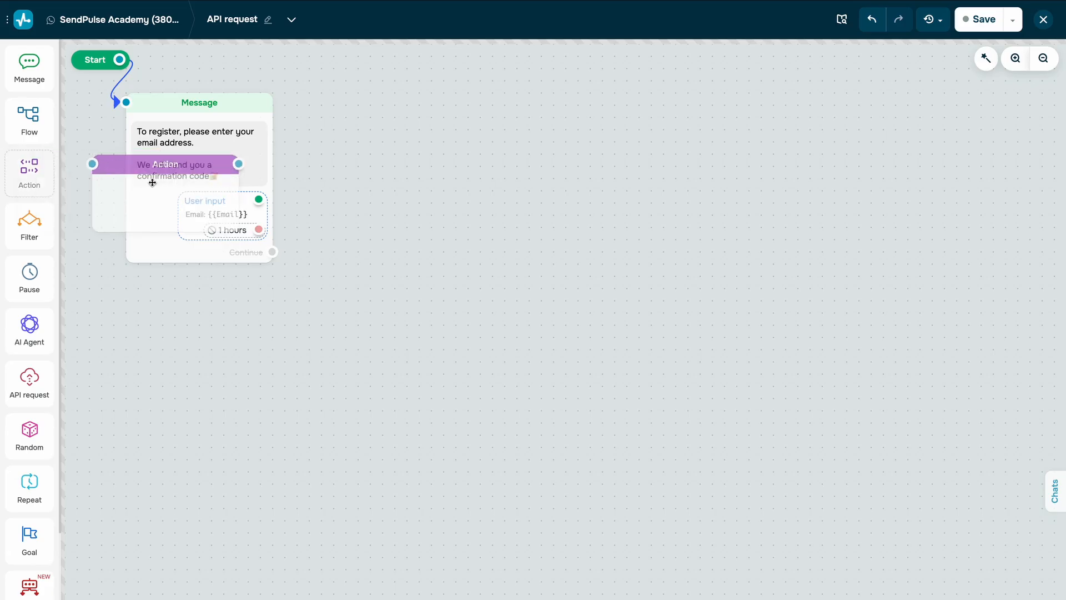
Step: Add an Action block after the user input that sets tmp_num with the formula {{$current_timestamp | substr(start="5")}}
left_click_drag(137, 170, 345, 205)
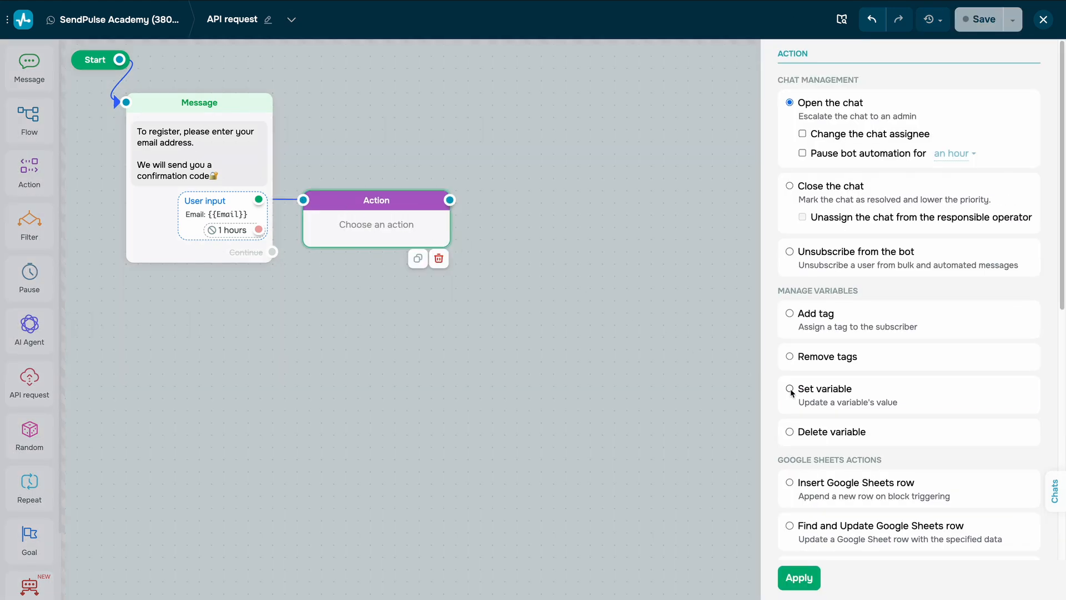
left_click(790, 389)
left_click(992, 403)
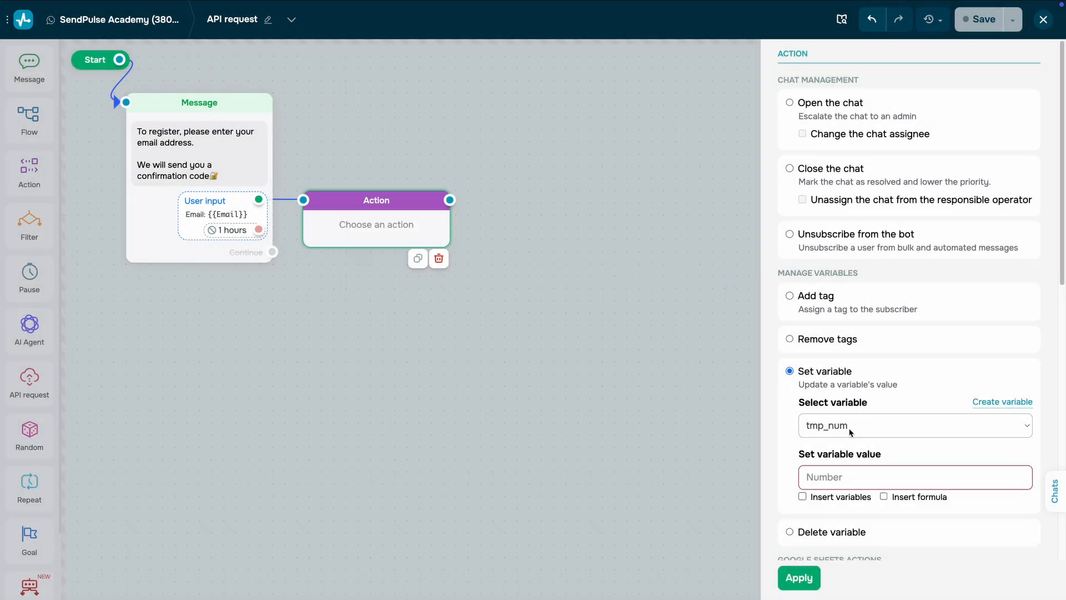
left_click(884, 496)
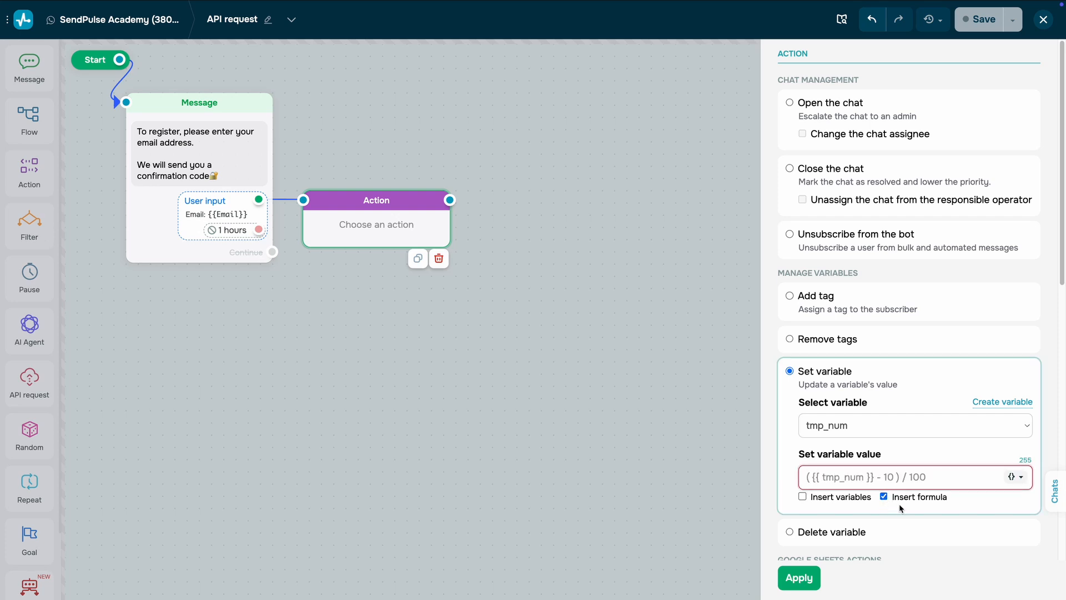
left_click(855, 480)
type("{{$current_timestamp | substr(start=\"5\")}}")
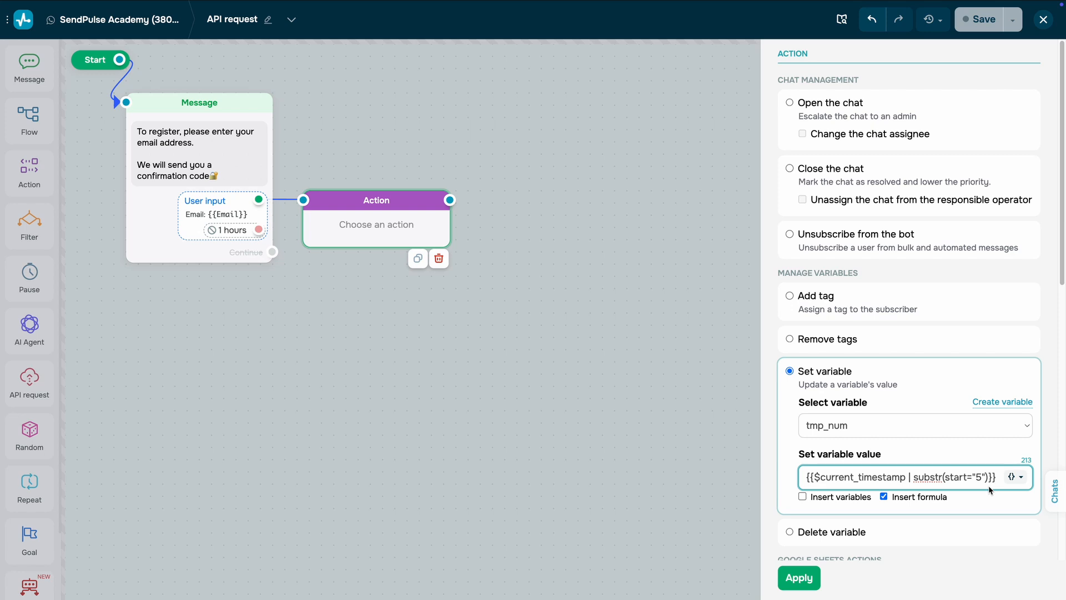
left_click(996, 498)
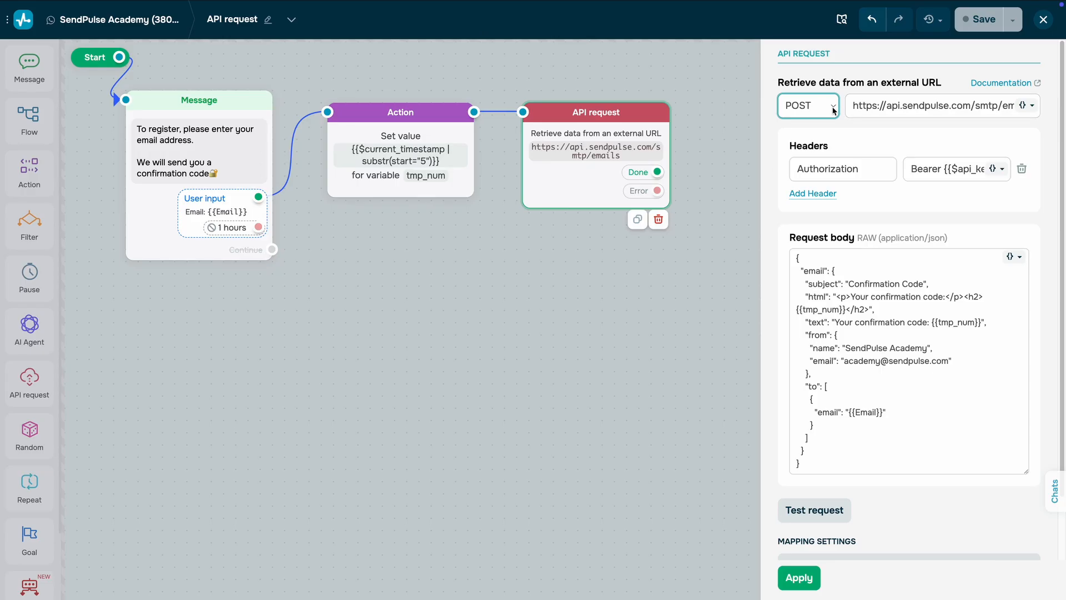
Step: Check the request method and the full request URL in the API request block's settings
left_click(832, 109)
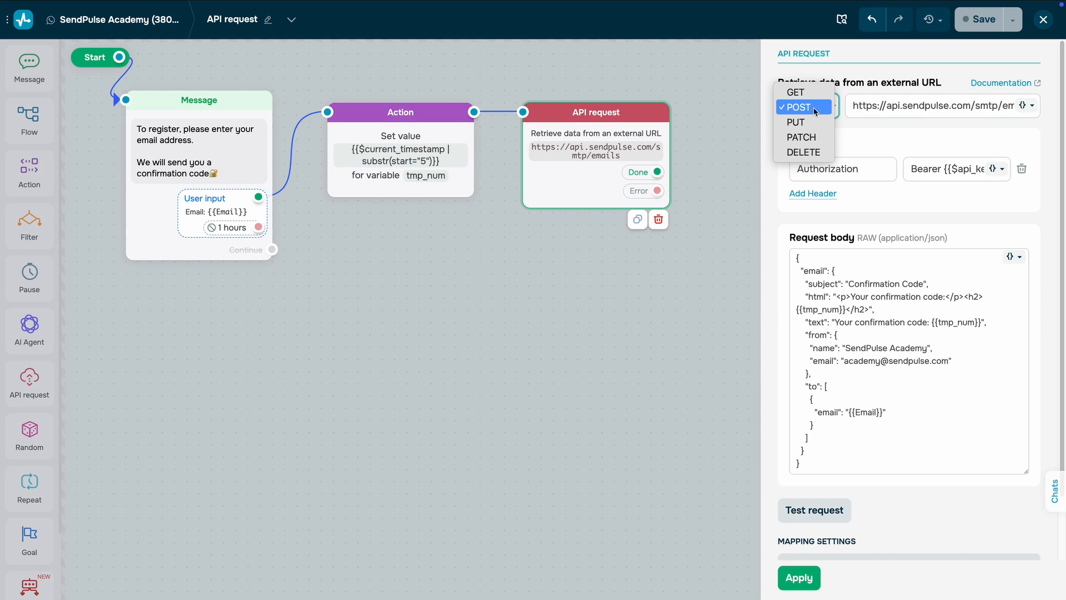
left_click(814, 108)
left_click(908, 109)
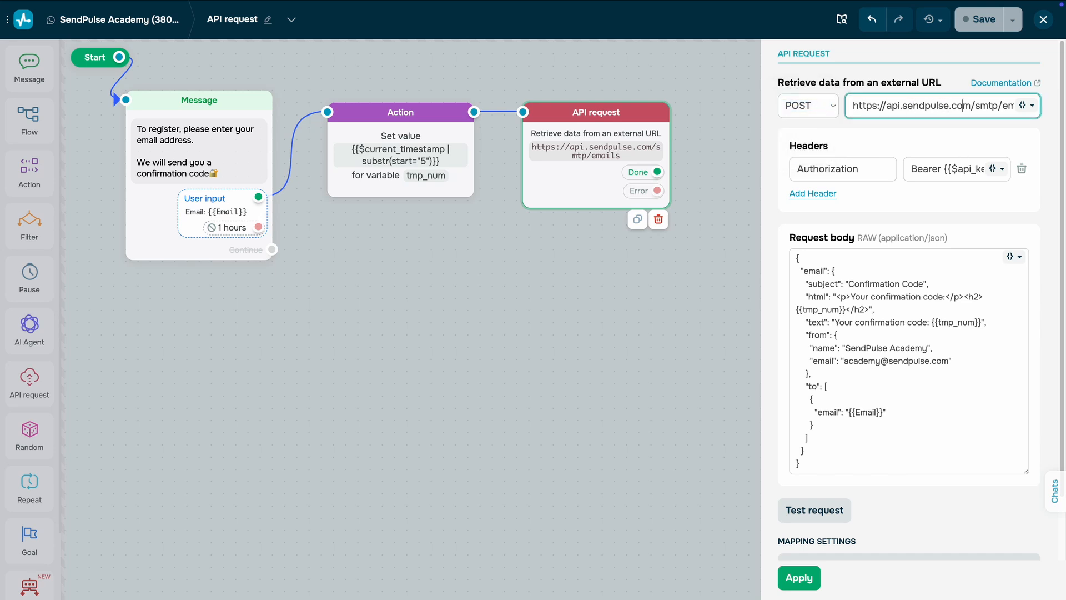
key("Right")
key("Right")
key("Right")
key("Right")
key("Right")
key("Right")
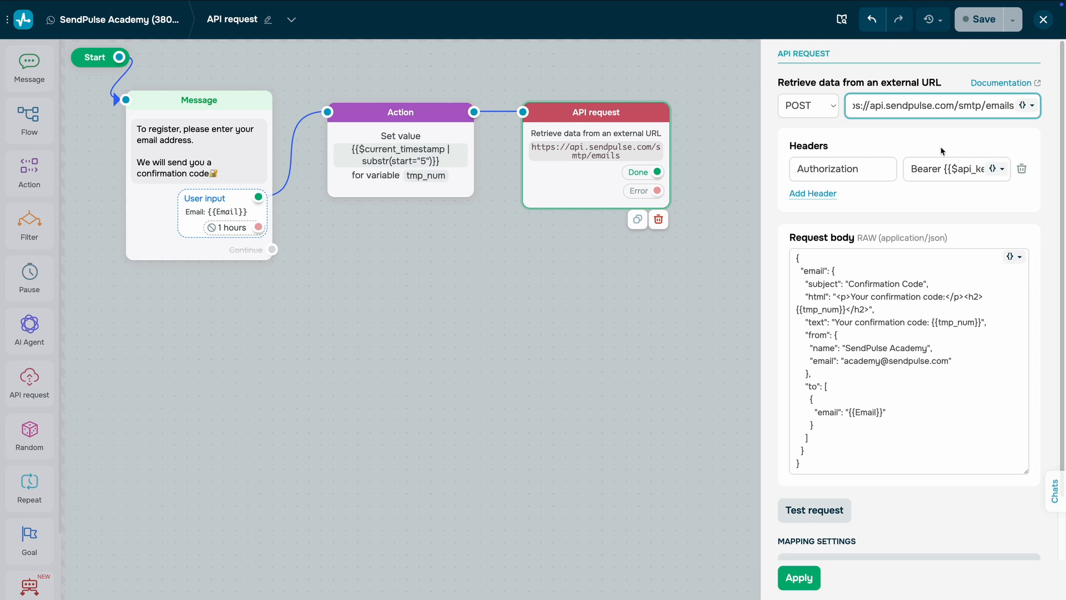
Step: Check the full value of the Authorization header in the API request block's settings
left_click(892, 140)
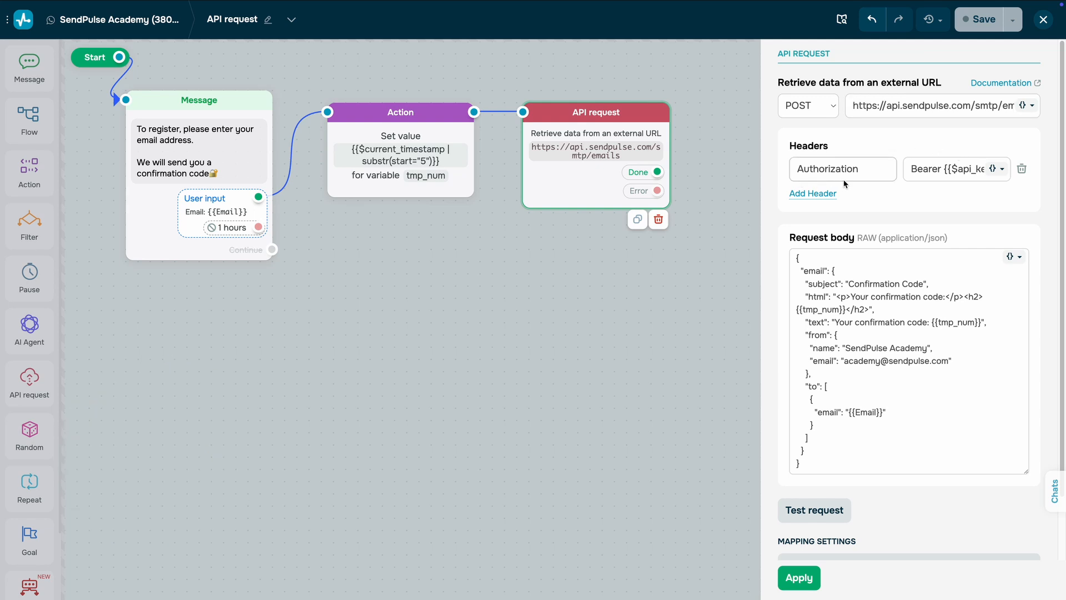
left_click(957, 179)
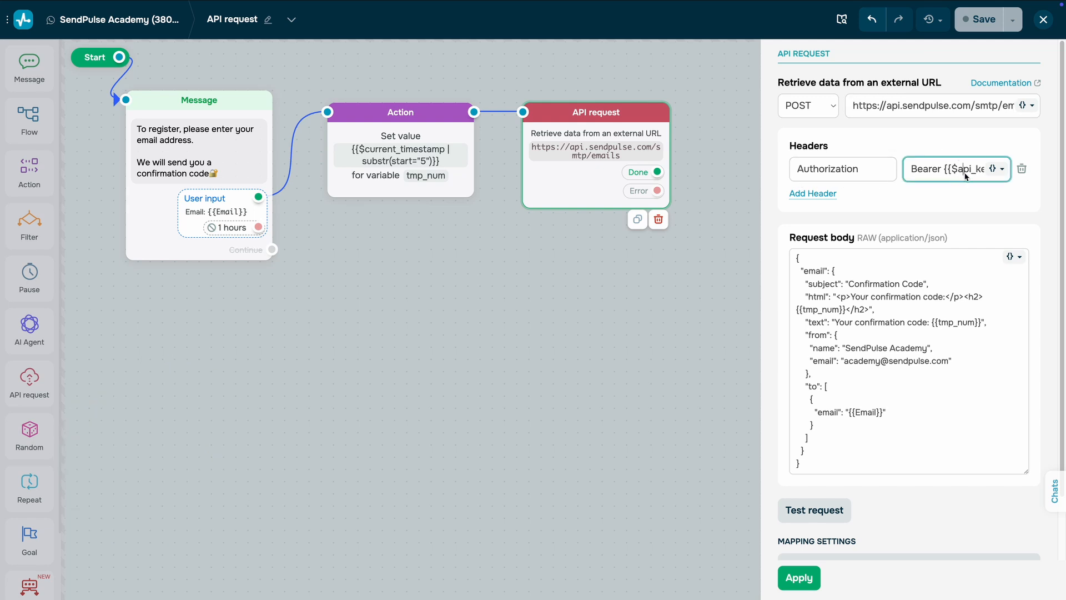
key("End")
left_click(986, 198)
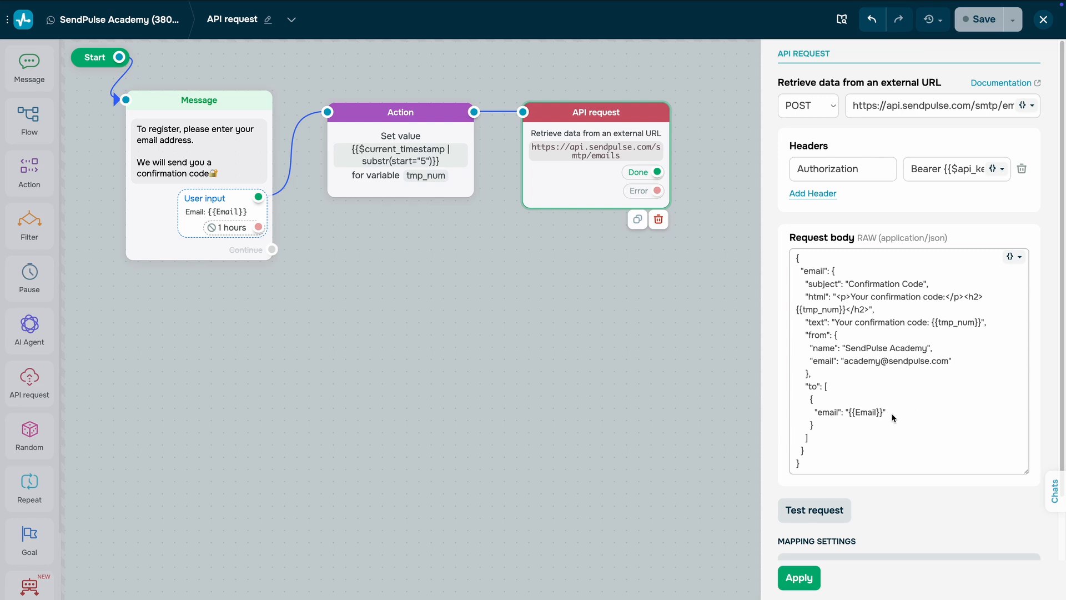
Step: Run a test of the confirmation code email request and view its response
scroll(892, 418, "down", 2)
left_click(850, 445)
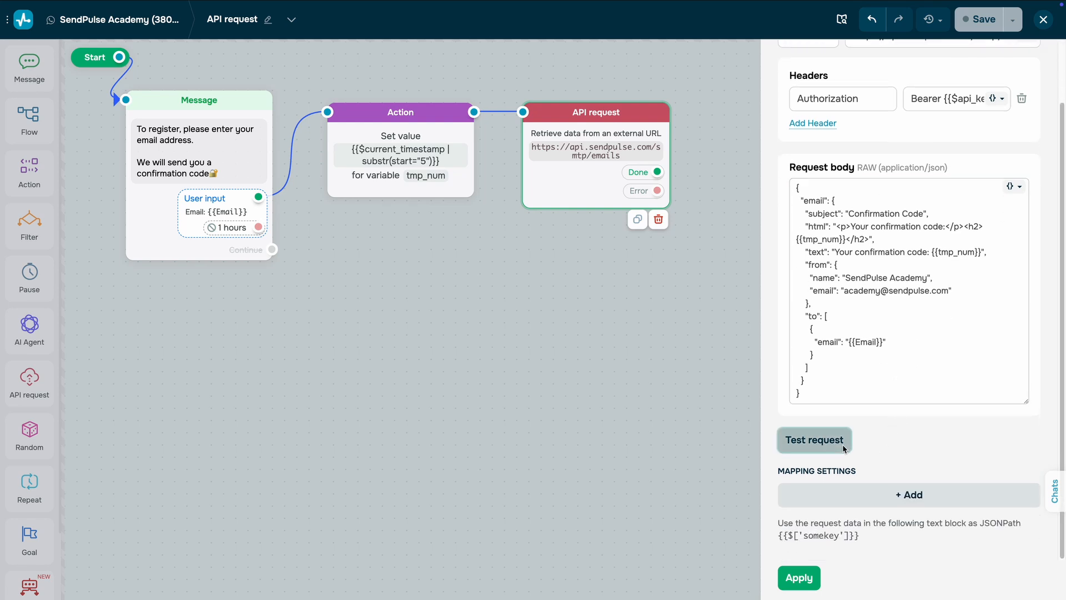
scroll(876, 450, "down", 4)
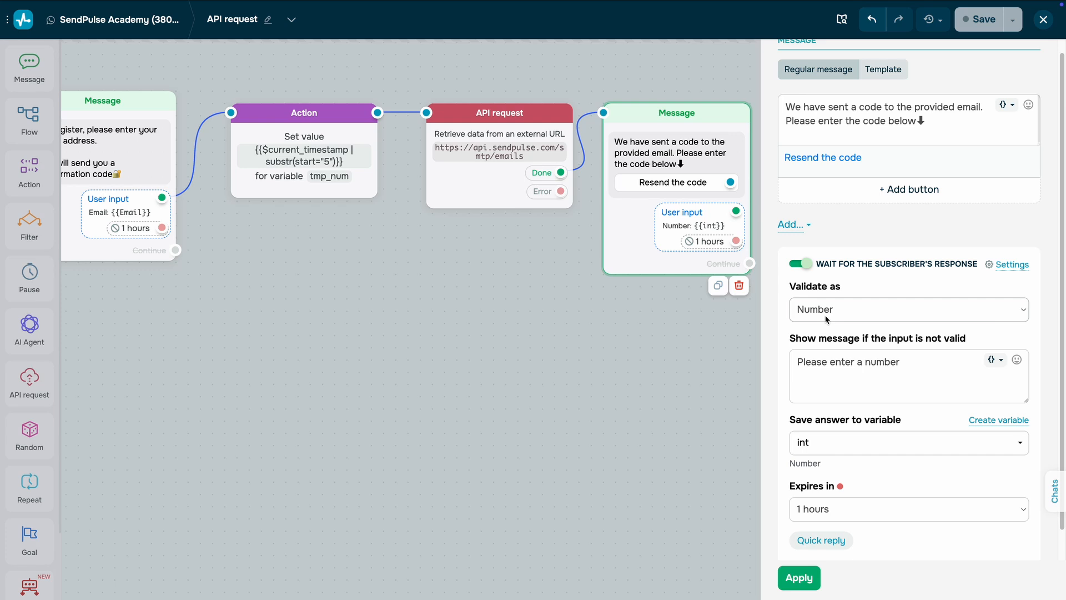
Step: Apply the code message's settings, with the response validated as Number, saved to int and expiring in 1 hour
left_click(799, 578)
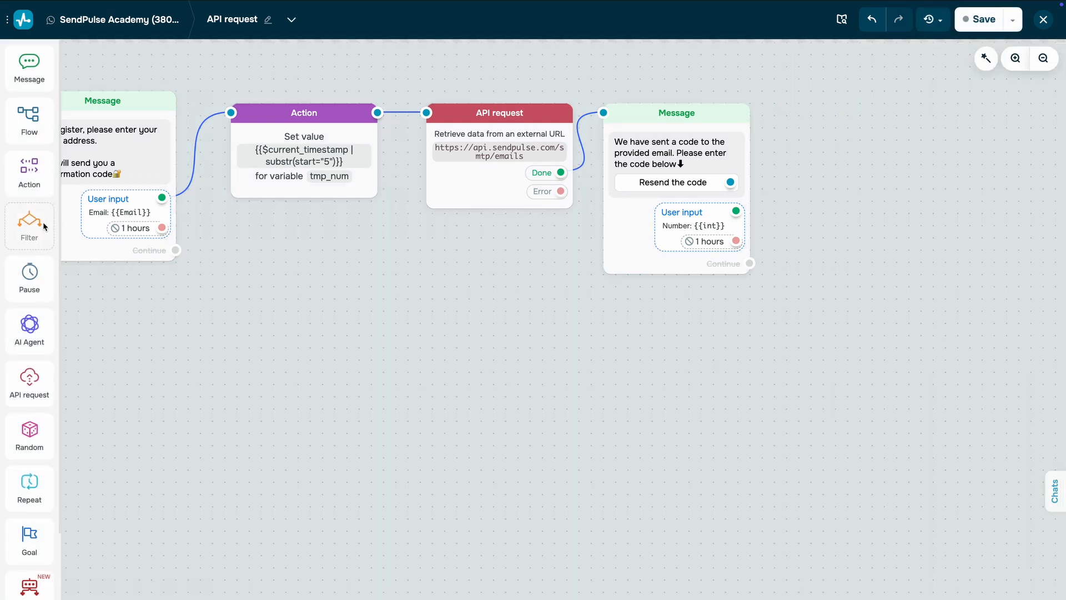
Step: Add a Filter block after the code message's user input with the condition int equals the variable tmp_num
left_click_drag(39, 227, 793, 216)
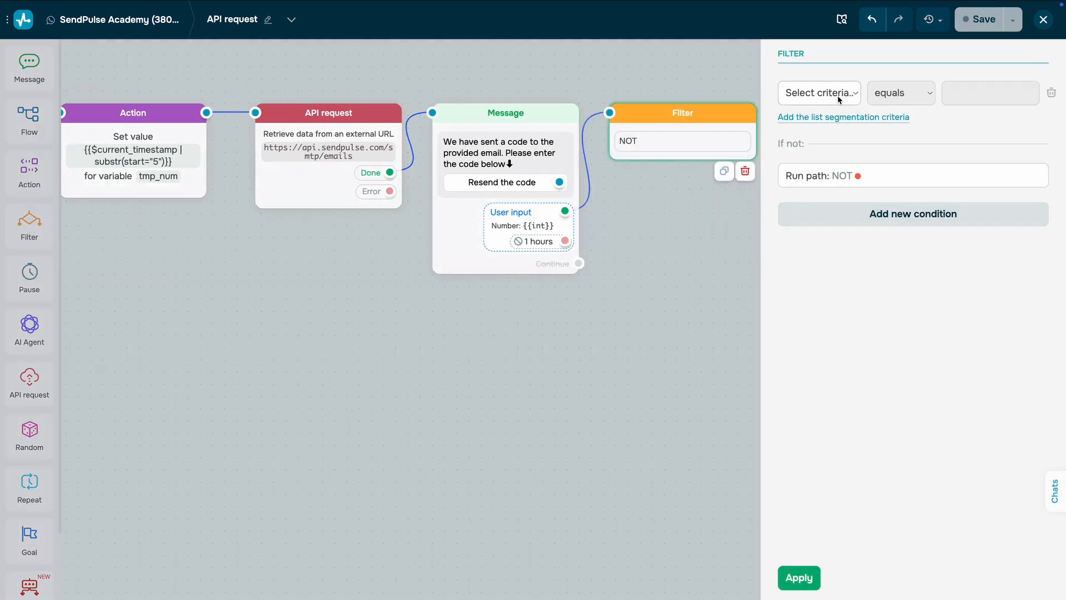
left_click(960, 158)
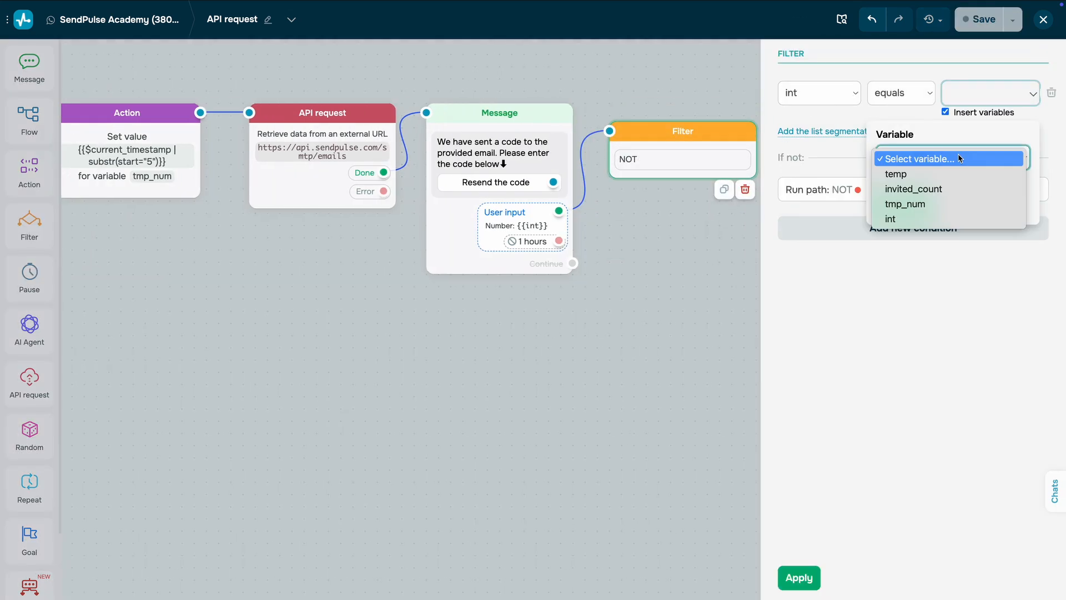
left_click(940, 204)
left_click(922, 207)
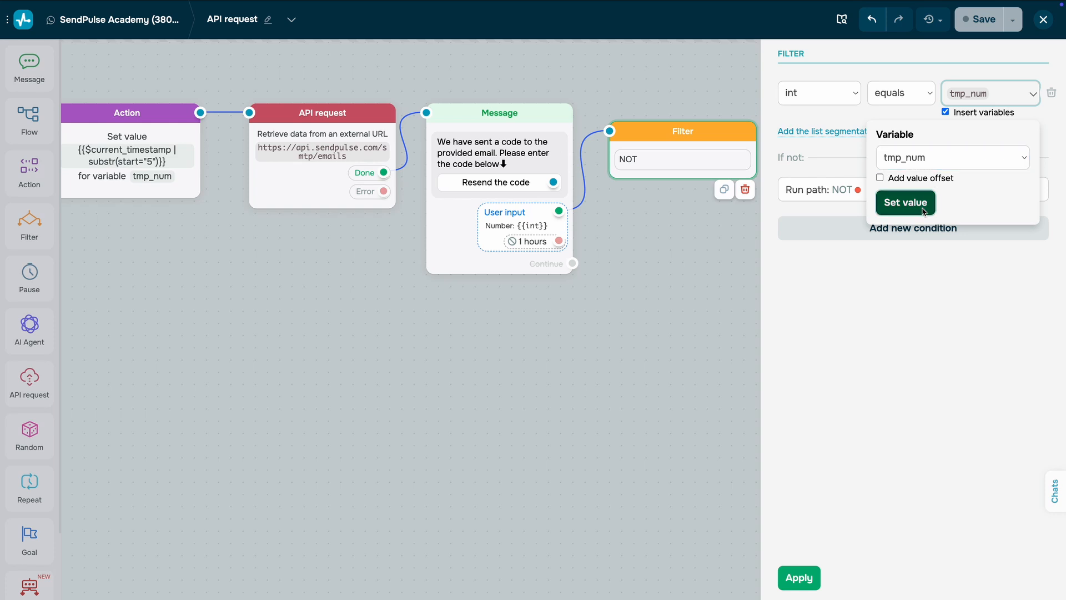
left_click(799, 577)
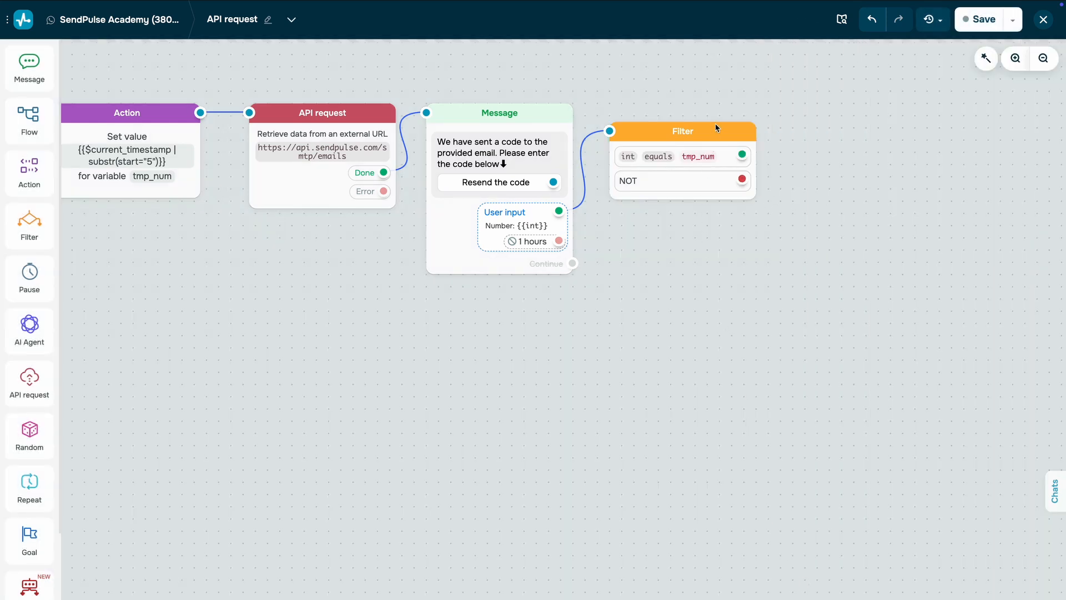
left_click_drag(716, 125, 724, 109)
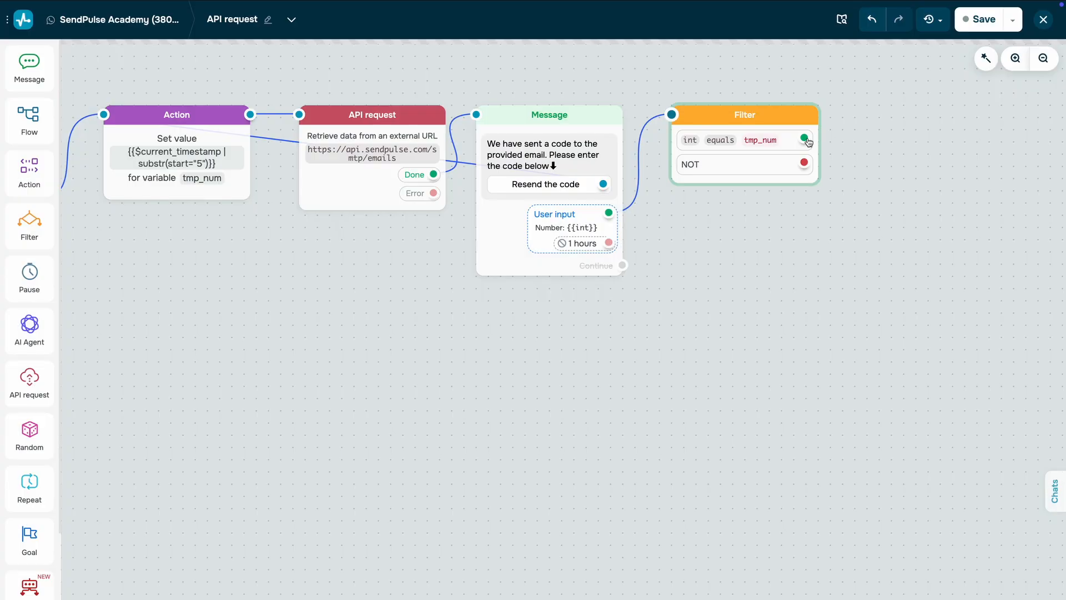
Step: Add an API request block to the filter's int equals tmp_num path, using POST and the SendPulse addressbooks/{id}/emails URL
left_click_drag(804, 138, 857, 119)
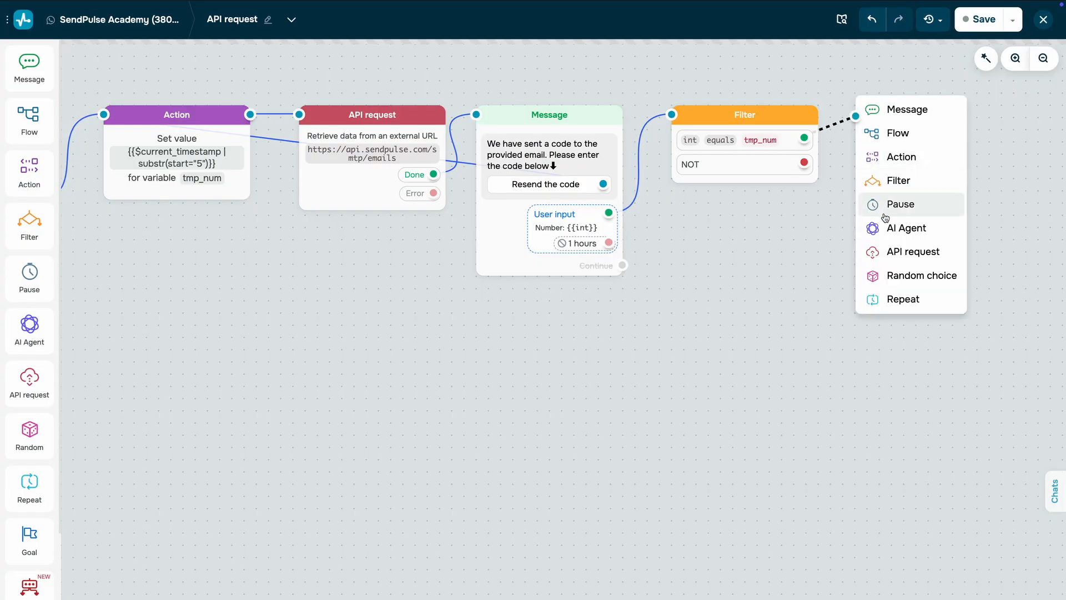
left_click(905, 253)
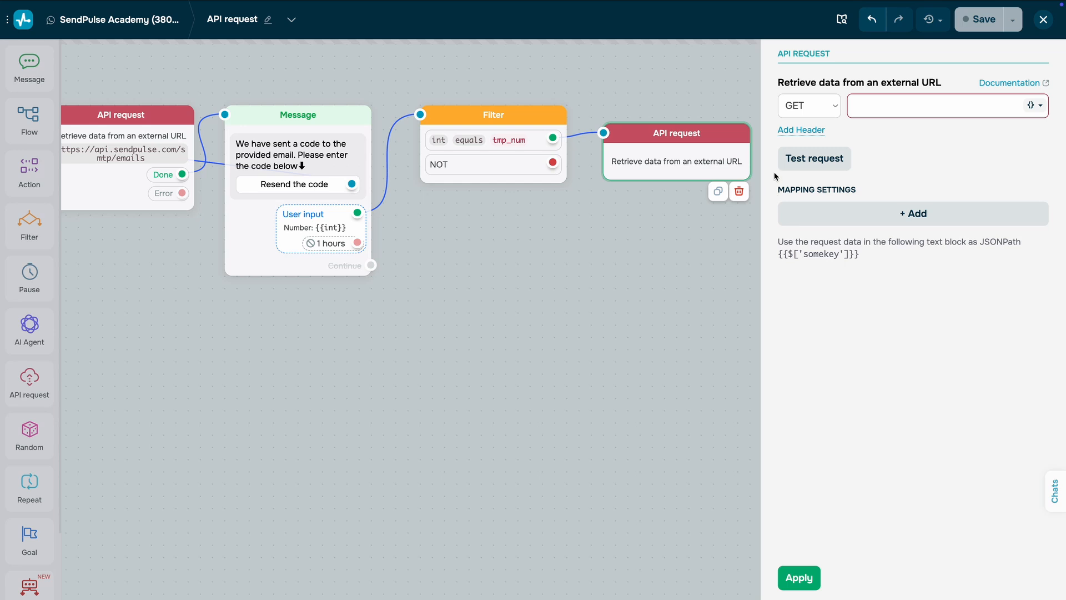
left_click(837, 109)
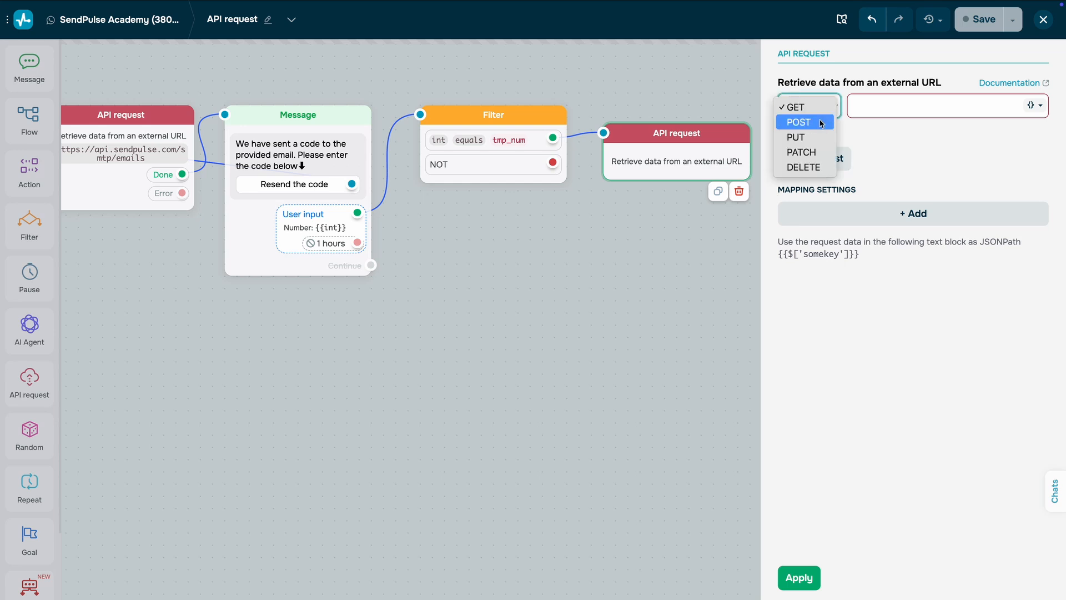
left_click(820, 123)
left_click(860, 112)
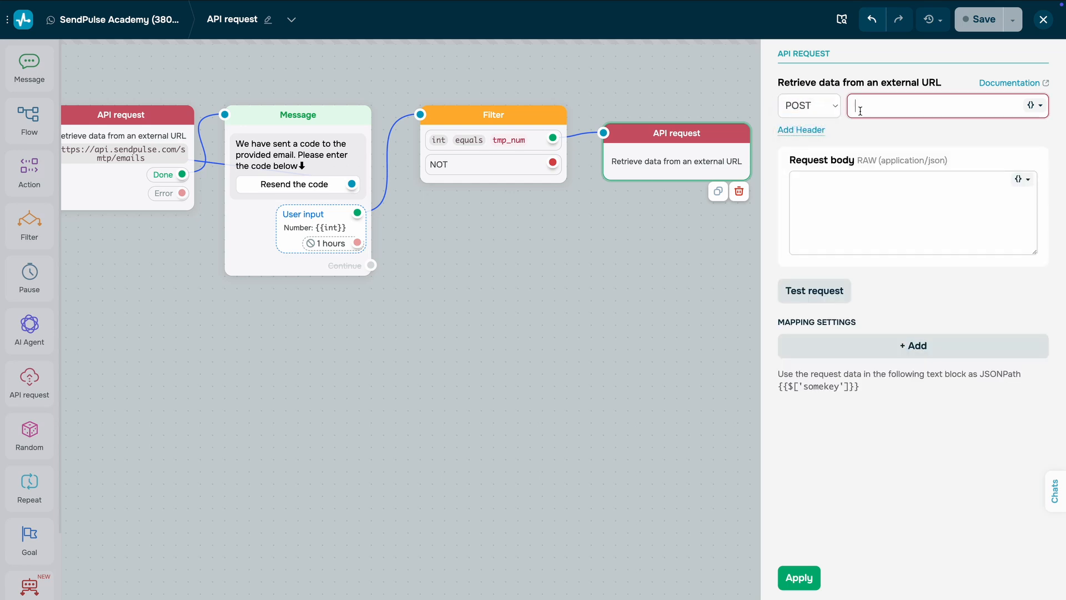
key("ctrl+v")
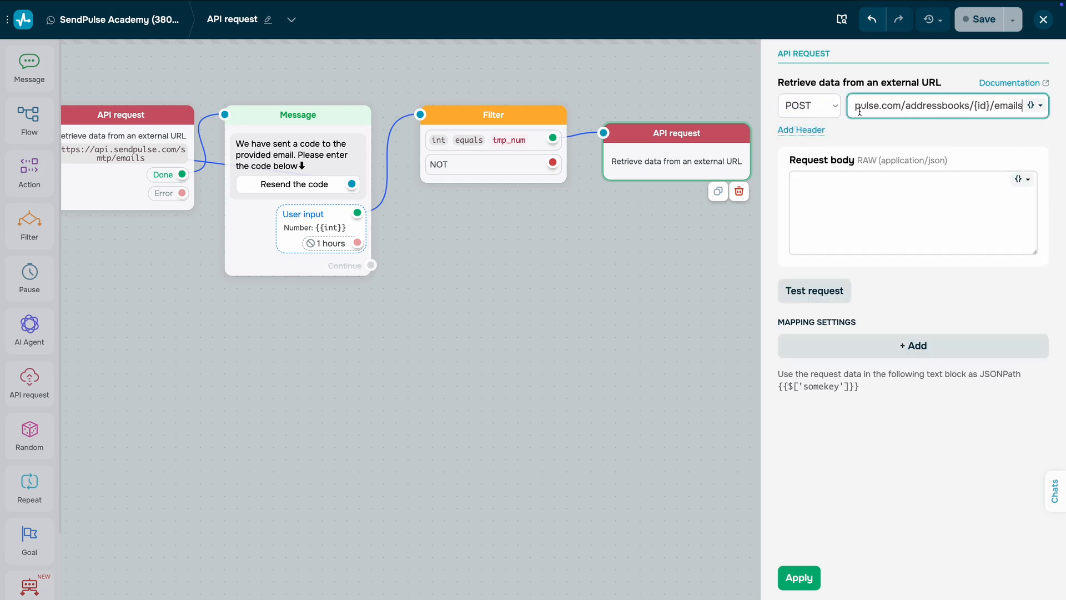
Step: Replace the {id} placeholder in the request URL with the mailing list ID 893390
left_click(905, 132)
left_click(953, 105)
double_click(974, 105)
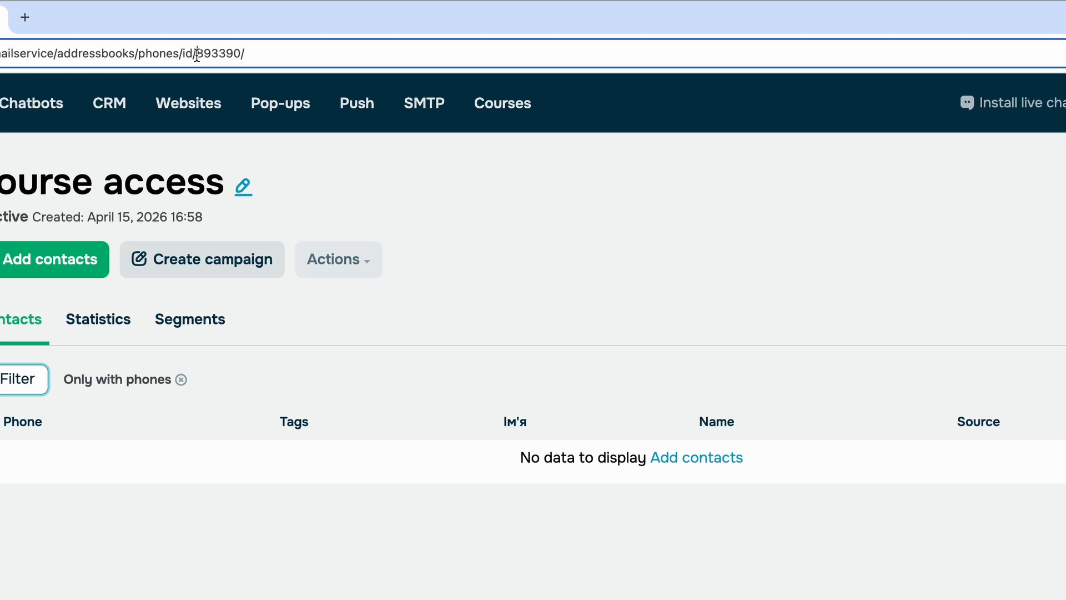
left_click_drag(197, 55, 280, 64)
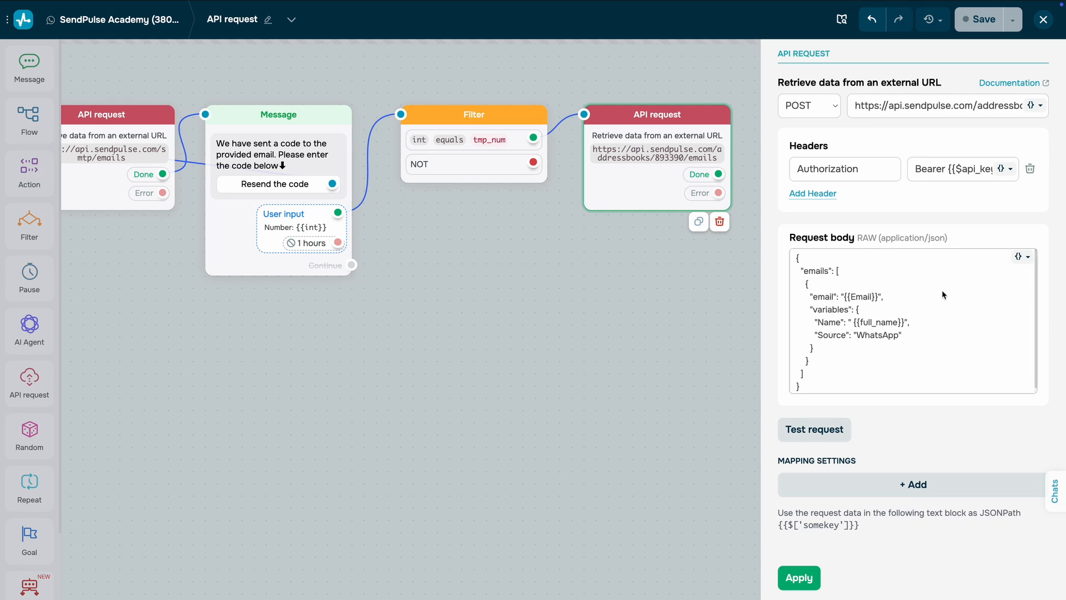
Step: Test the request that adds the contact to the mailing list and apply the block's settings
left_click(835, 436)
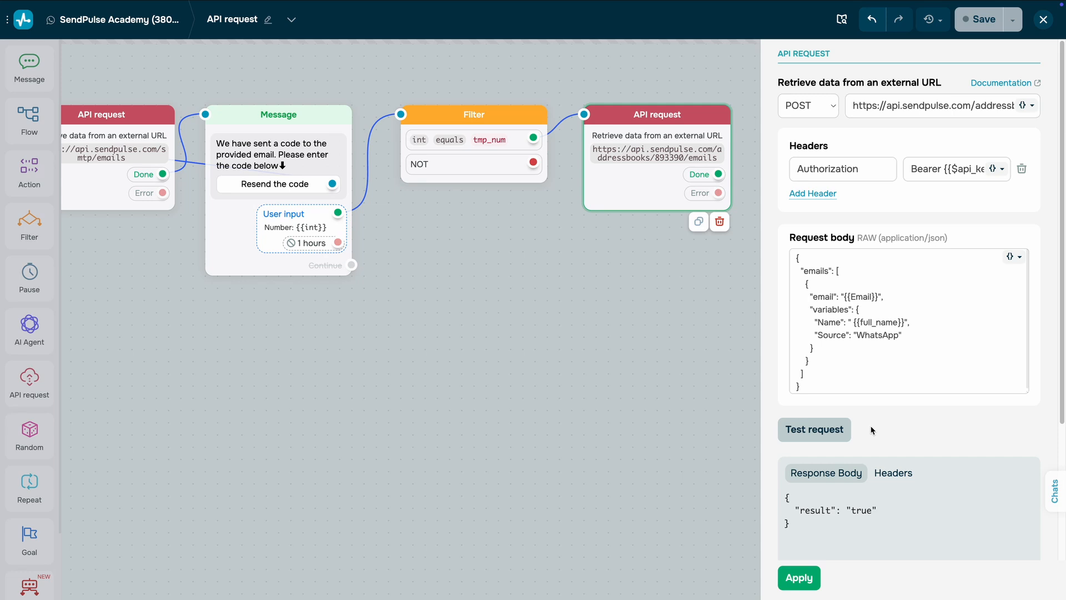
left_click(799, 576)
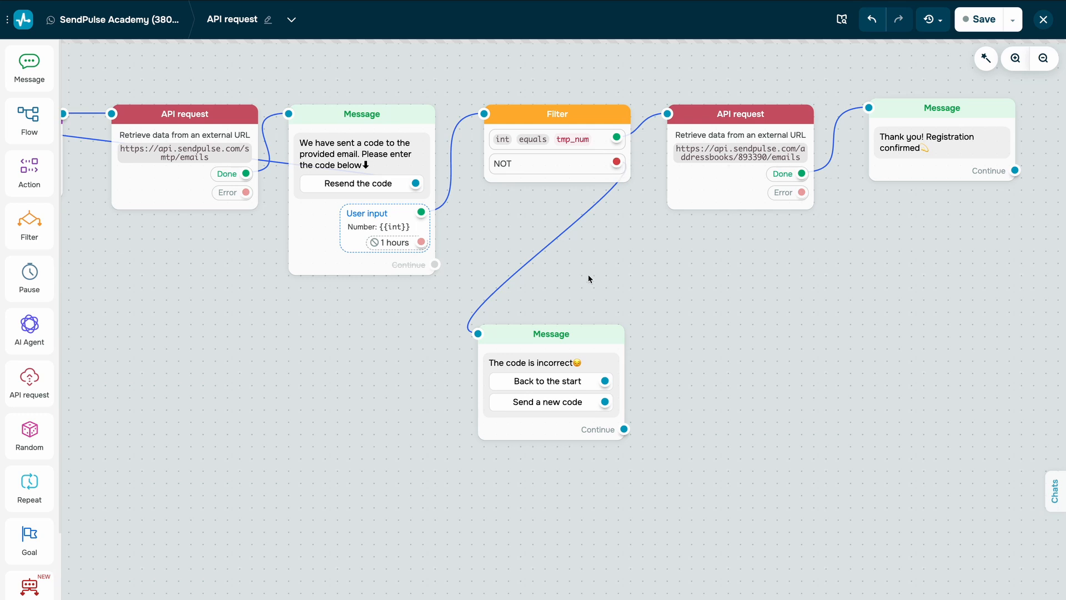
Step: Link the incorrect-code message's Back to the start button to the first message and Send a new code to the Action block
left_click_drag(302, 352, 713, 351)
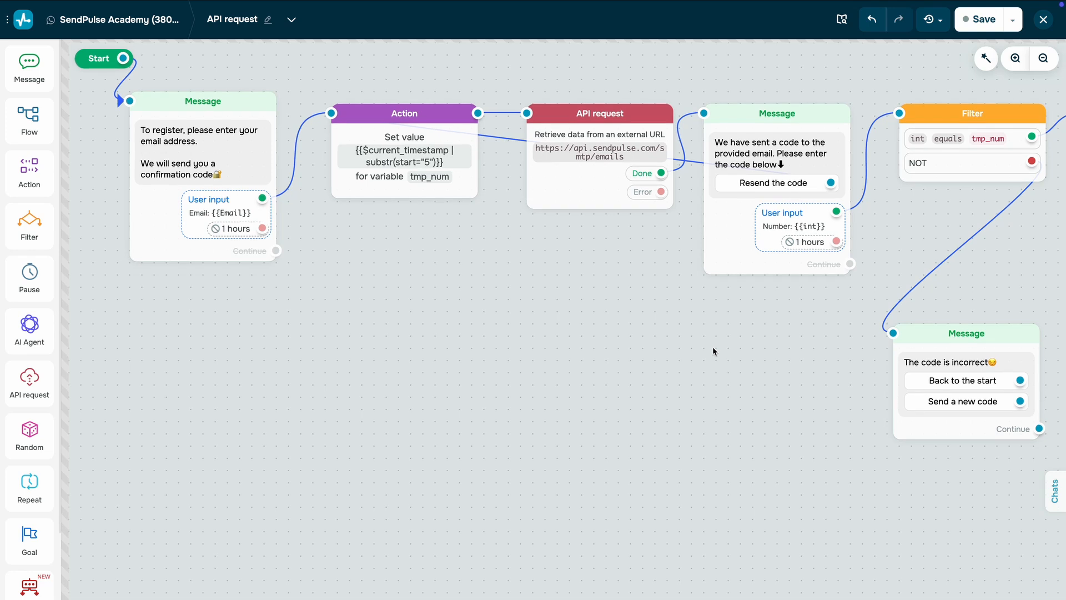
left_click_drag(1020, 380, 129, 105)
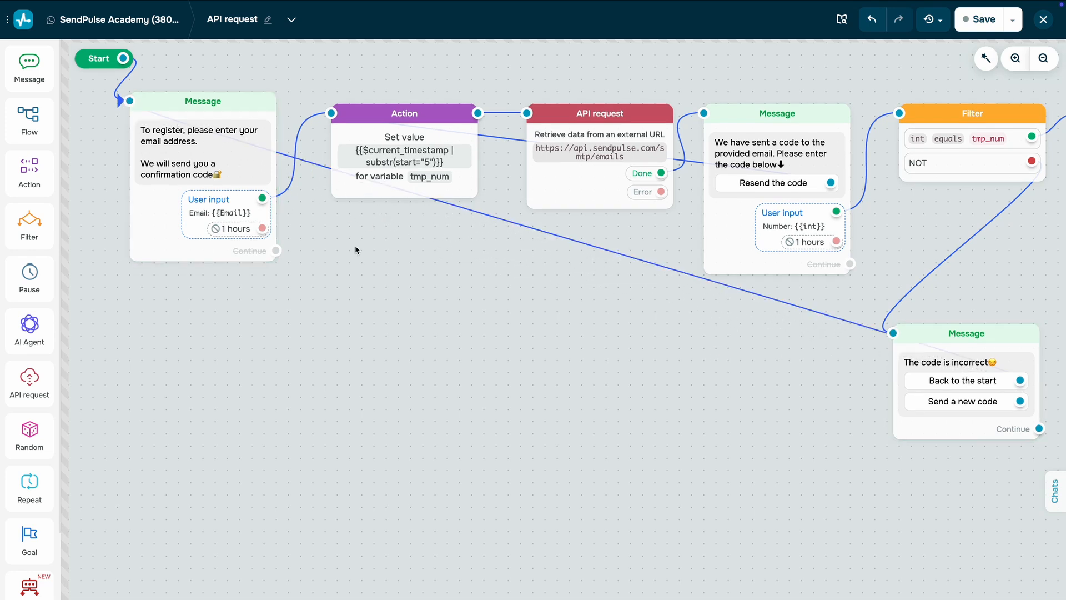
left_click_drag(1021, 401, 331, 117)
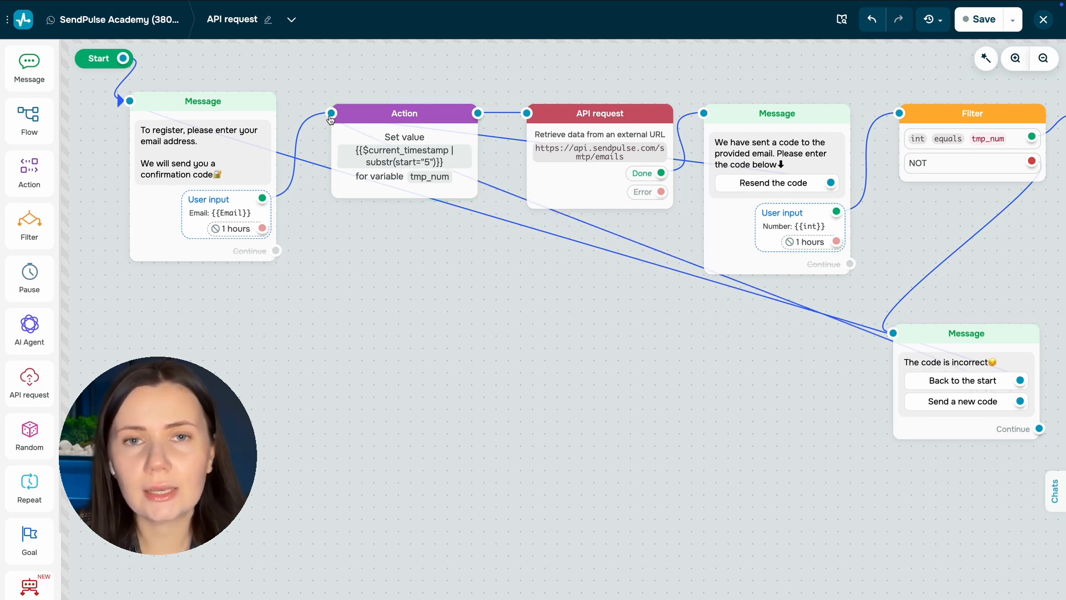